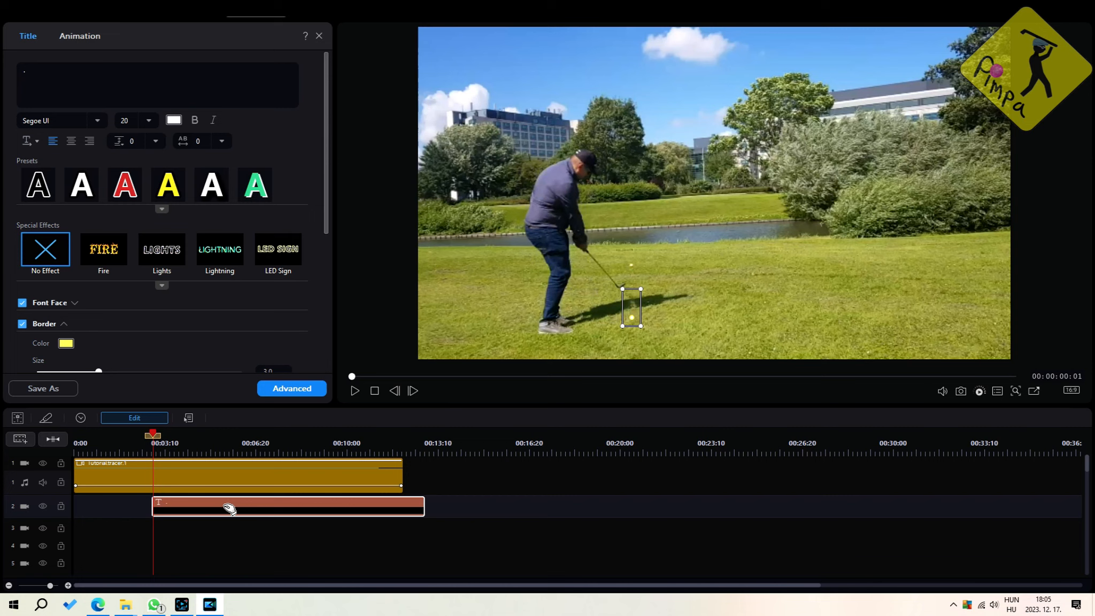
Copy the dot title clip on track 2 and paste it onto track 3 at the playhead, 00:00:02:27.
{"action": "right_click", "coordinate": [225, 508]}
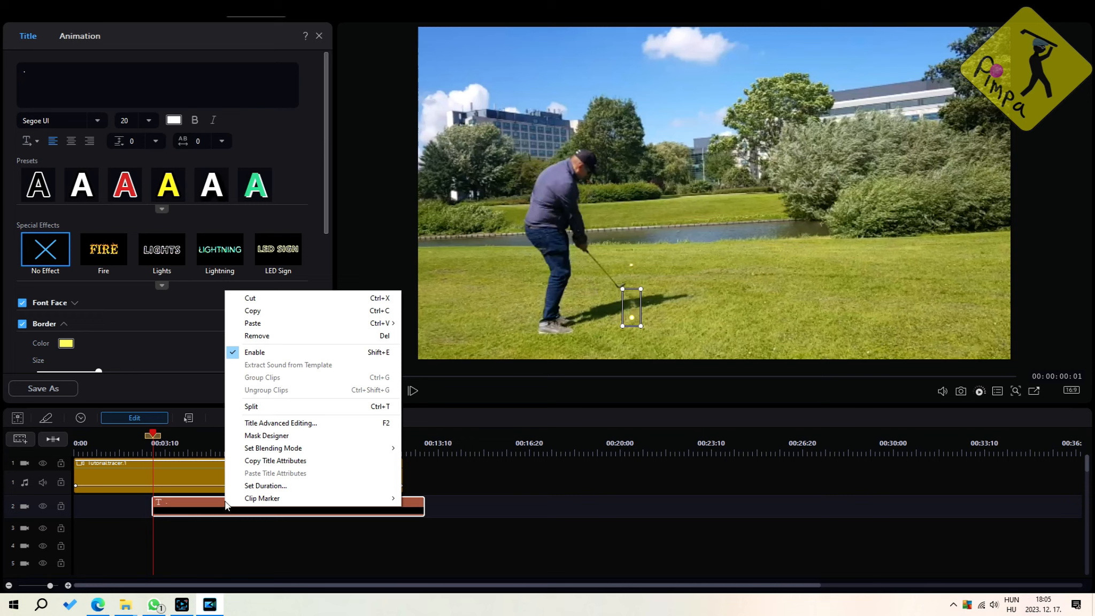
{"action": "left_click", "coordinate": [253, 311]}
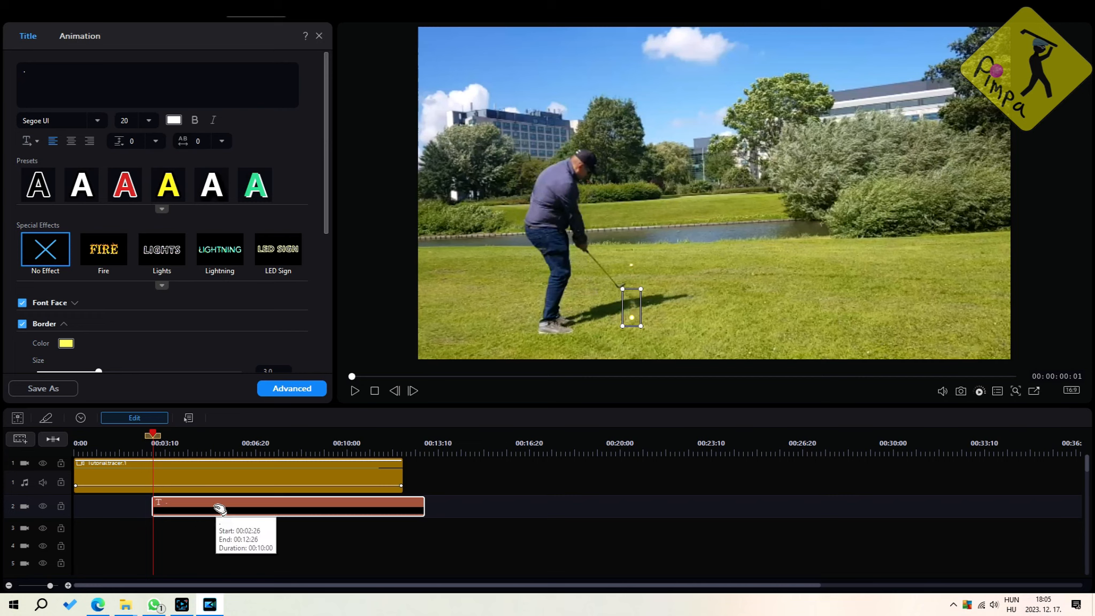
{"action": "left_click", "coordinate": [171, 528]}
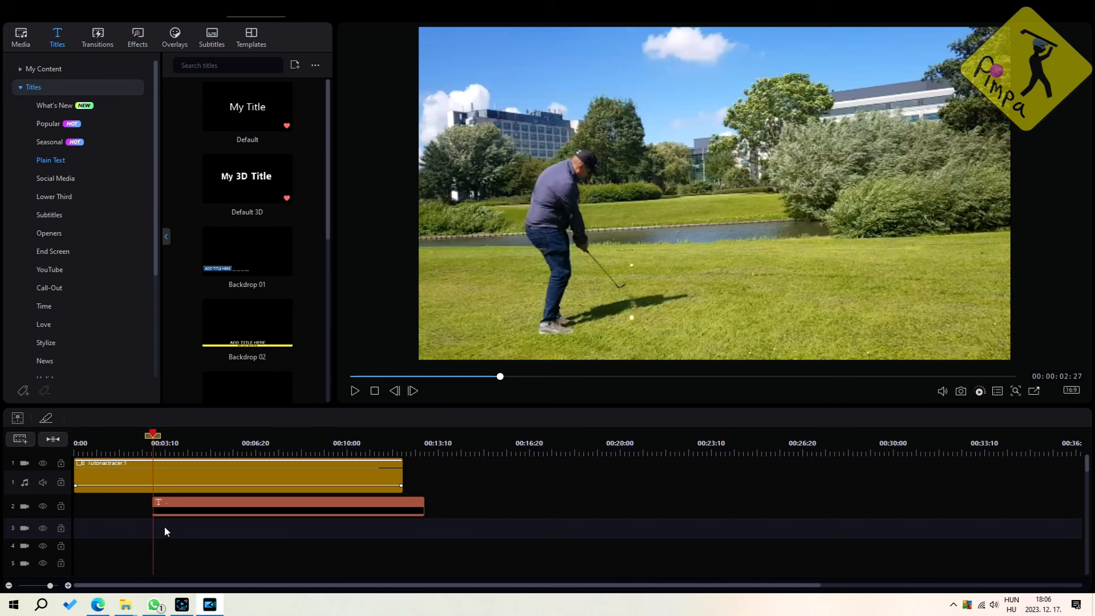
{"action": "right_click", "coordinate": [164, 525]}
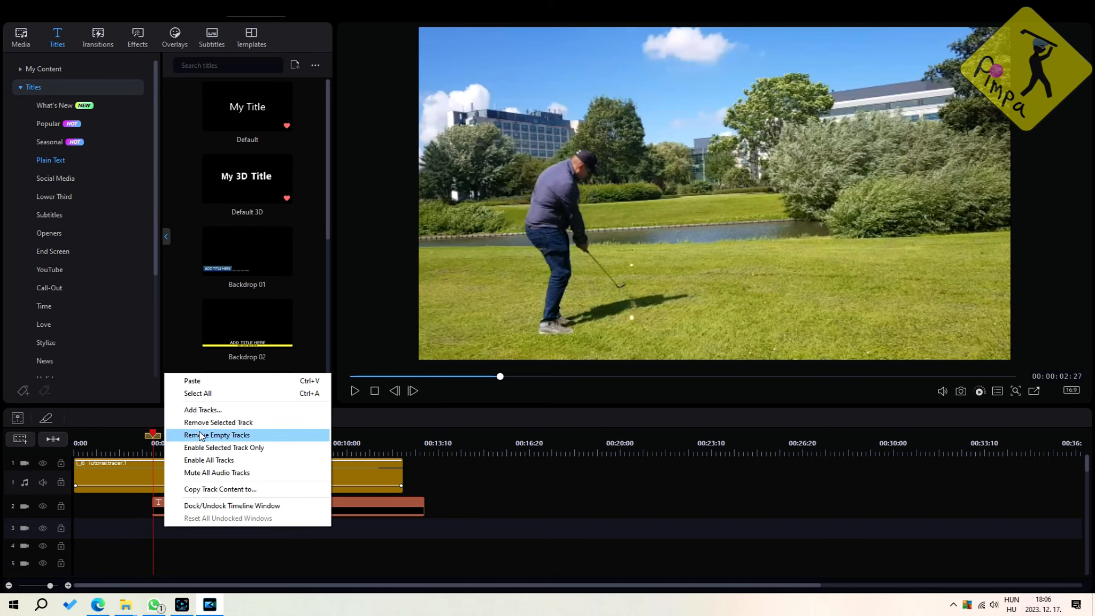
{"action": "left_click", "coordinate": [202, 381]}
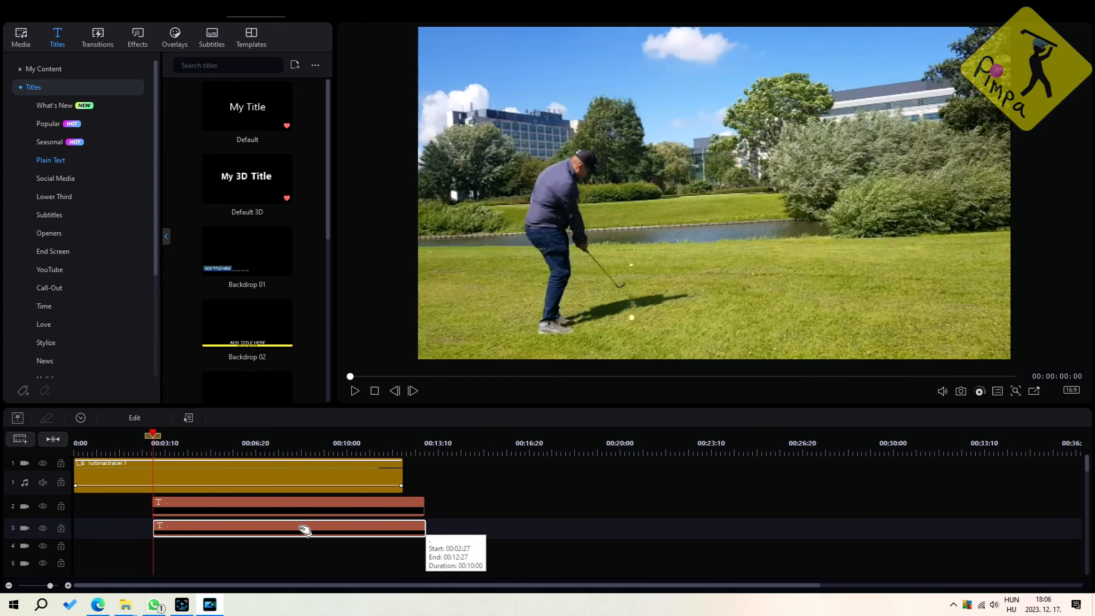
Open the title on track 3 and move its dot straight up onto the flying ball in the preview.
{"action": "left_click", "coordinate": [68, 585]}
{"action": "left_click", "coordinate": [68, 585]}
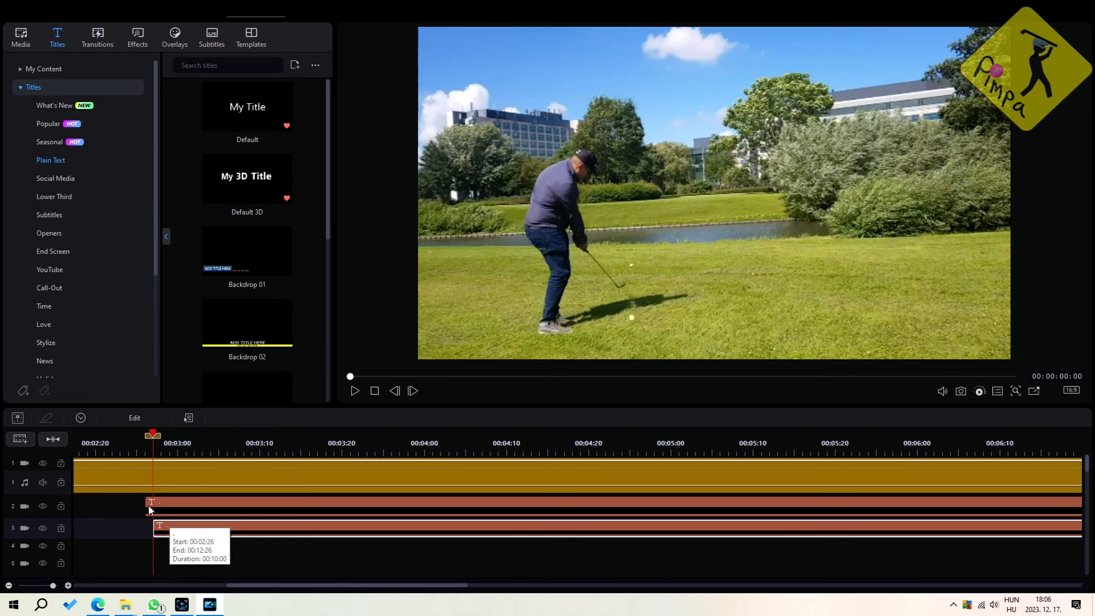
{"action": "double_click", "coordinate": [183, 528]}
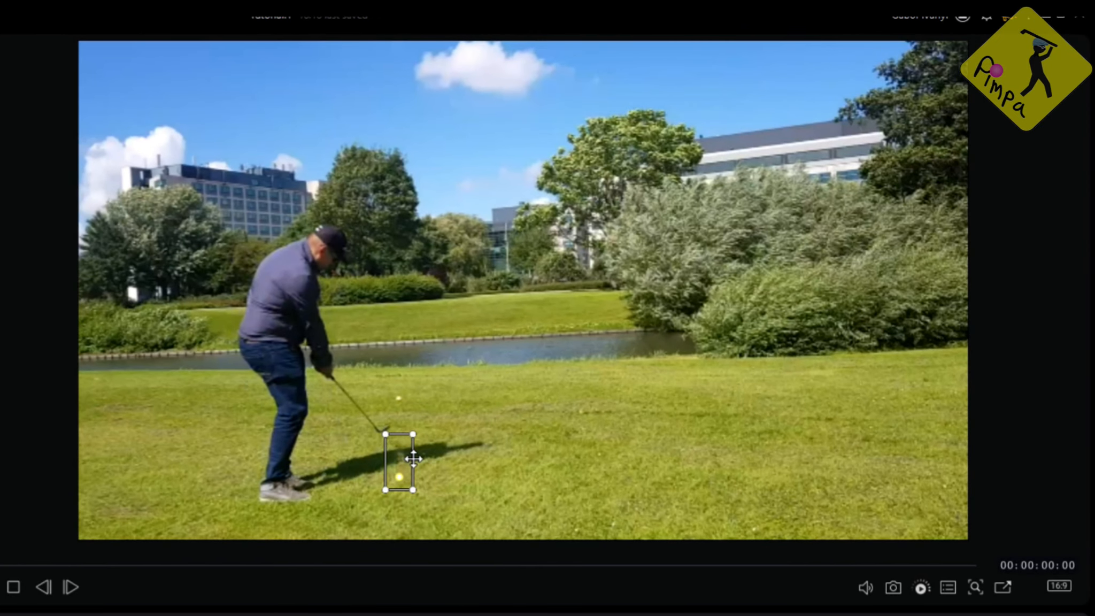
{"action": "left_click_drag", "start_coordinate": [414, 459], "coordinate": [487, 451]}
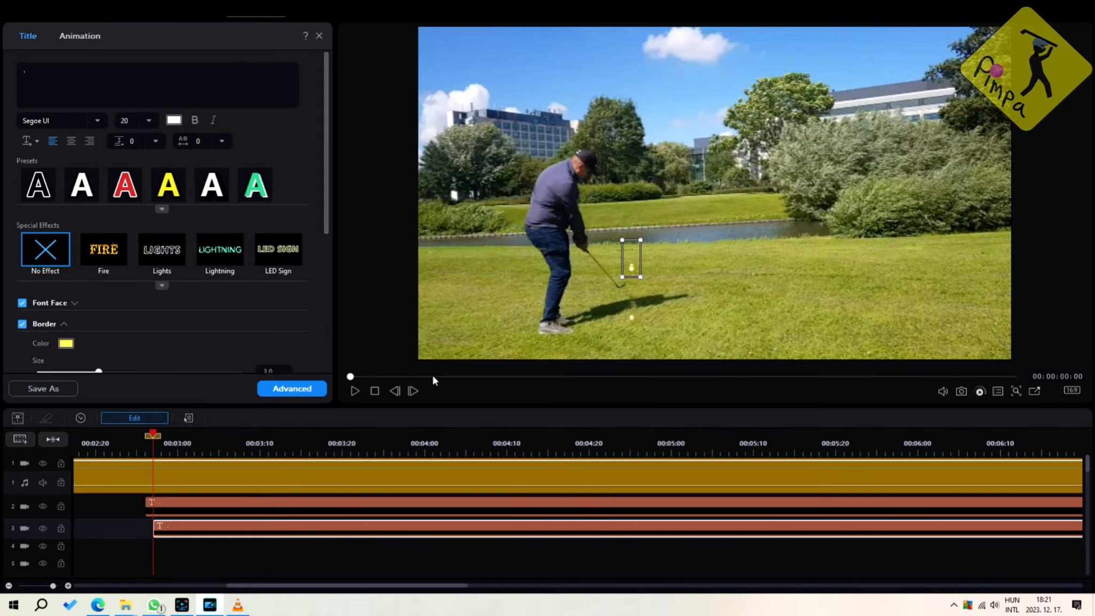
Paste another title copy onto track 4 one frame on, at 00:00:02:28, and move its dot onto the ball at the pond.
{"action": "left_click", "coordinate": [413, 390]}
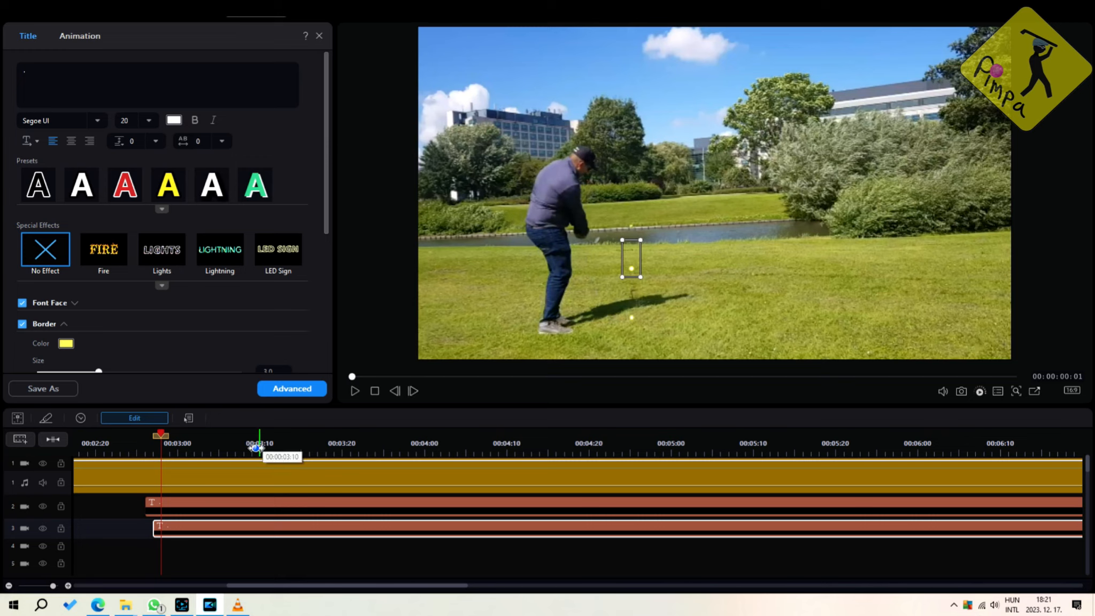
{"action": "right_click", "coordinate": [172, 550]}
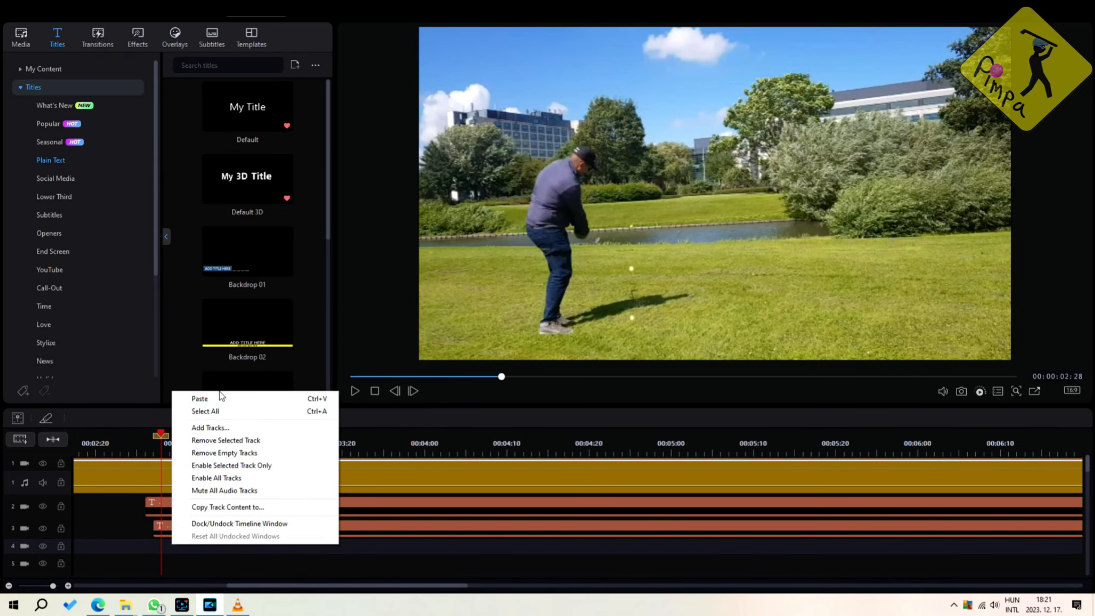
{"action": "left_click", "coordinate": [215, 399]}
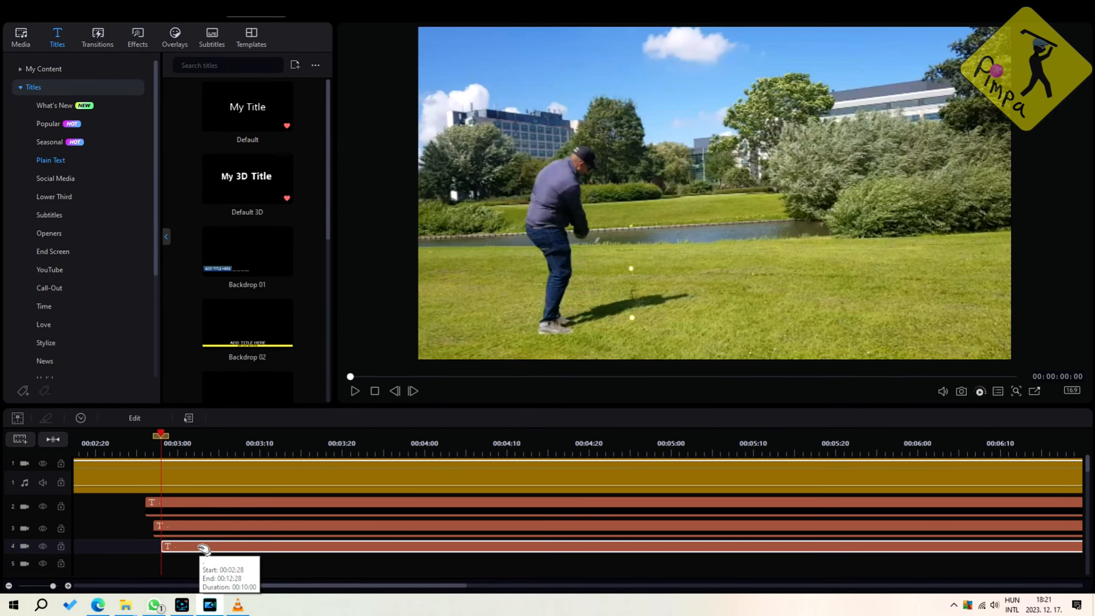
{"action": "double_click", "coordinate": [203, 548]}
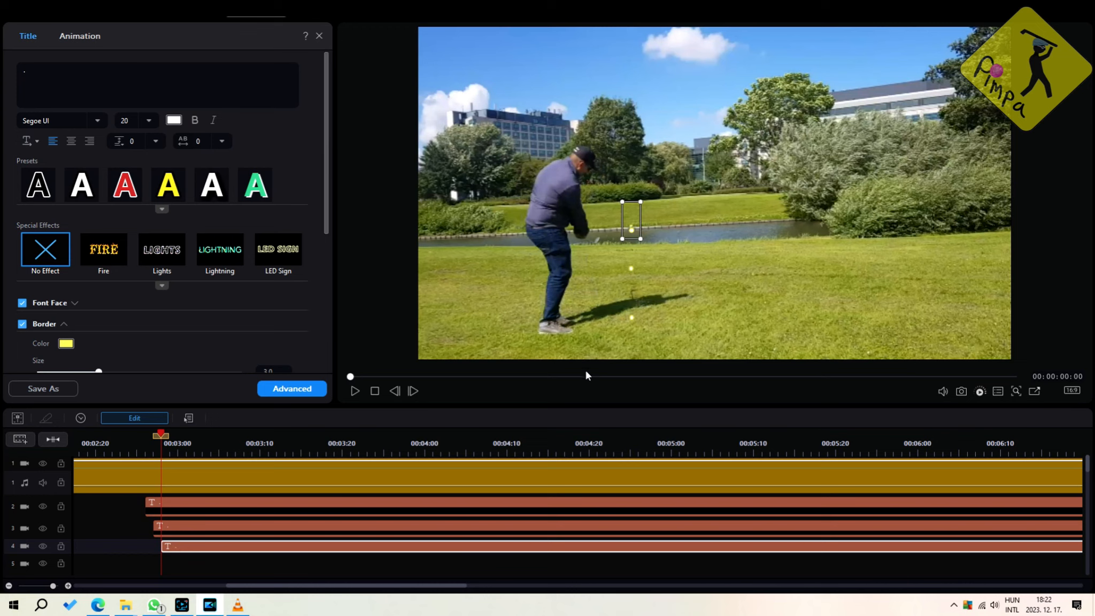
Advance one frame to 00:00:02:29 and paste another dot title copy onto track 5.
{"action": "left_click", "coordinate": [413, 390]}
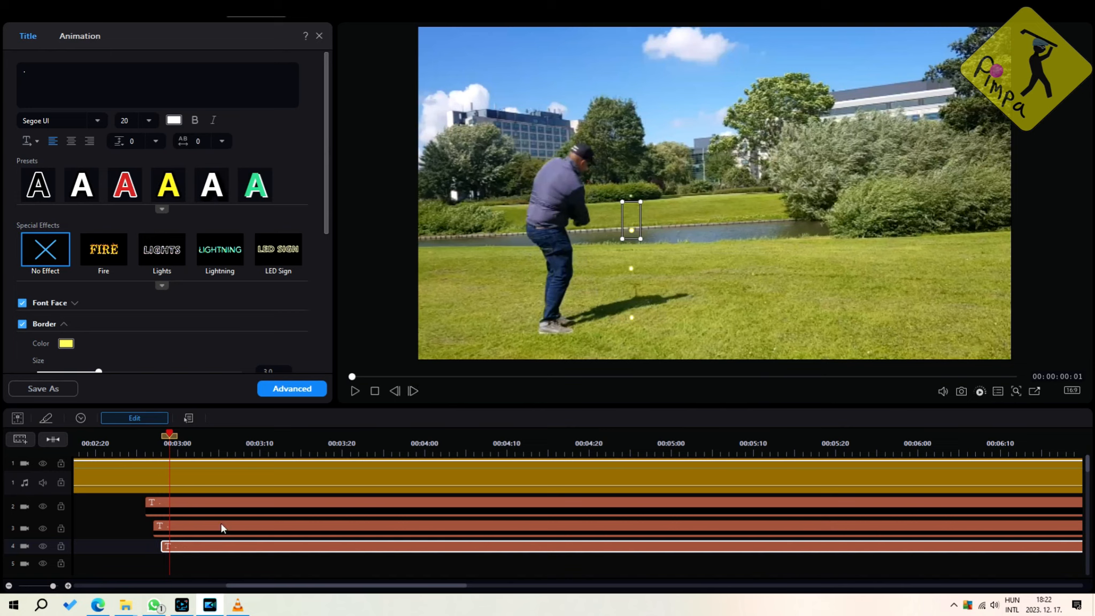
{"action": "right_click", "coordinate": [178, 559]}
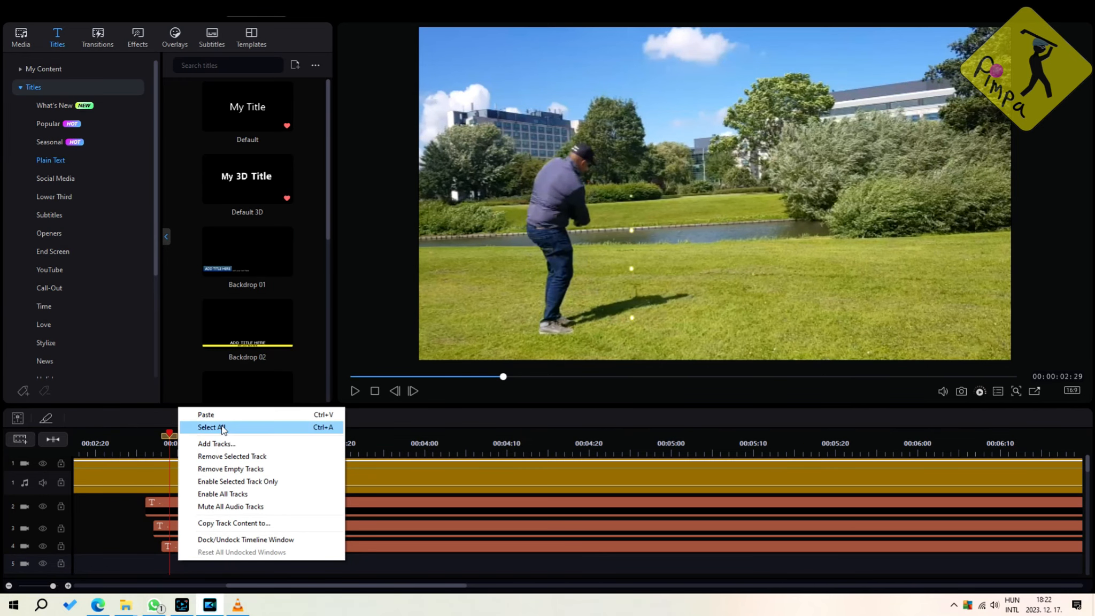
{"action": "left_click", "coordinate": [222, 415]}
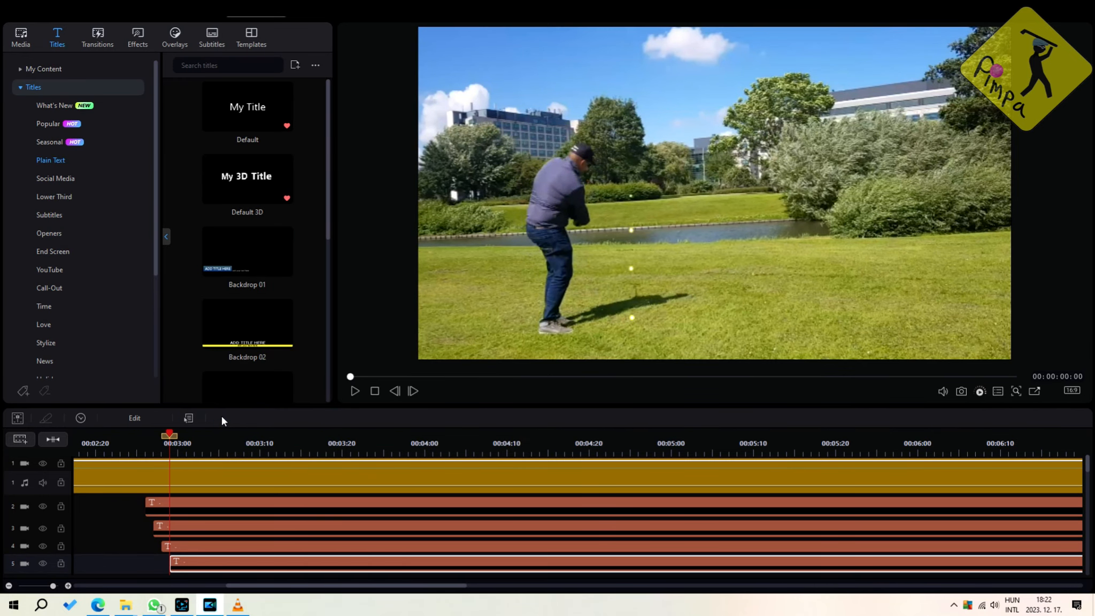
Move the track 5 title's dot away from its starting spot and try enlarging it by its corner.
{"action": "double_click", "coordinate": [201, 565]}
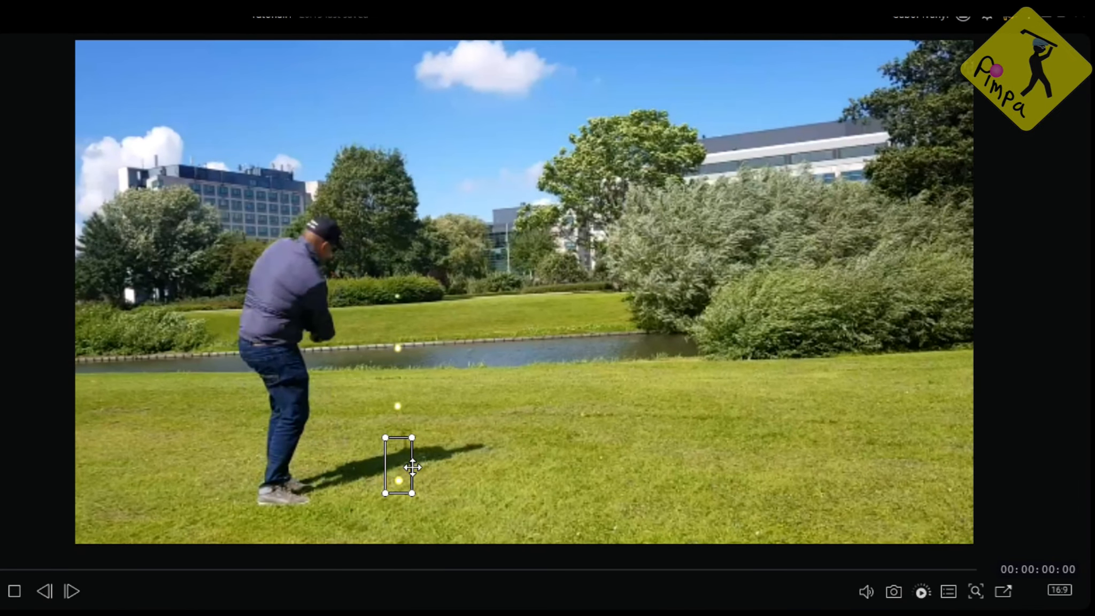
{"action": "left_click_drag", "start_coordinate": [412, 467], "coordinate": [441, 443]}
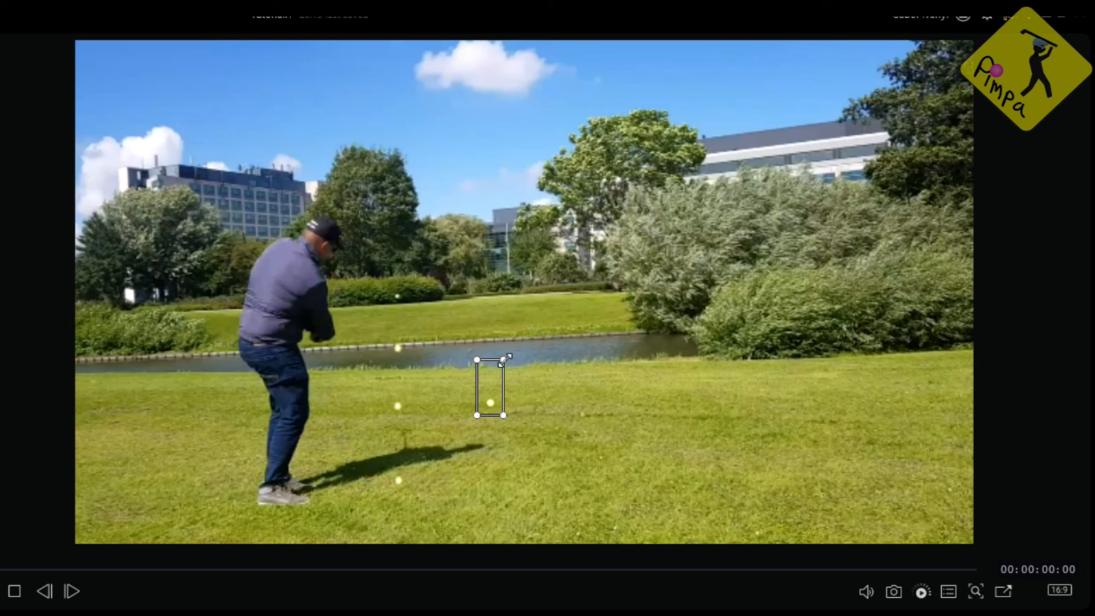
{"action": "left_click_drag", "start_coordinate": [504, 359], "coordinate": [607, 215]}
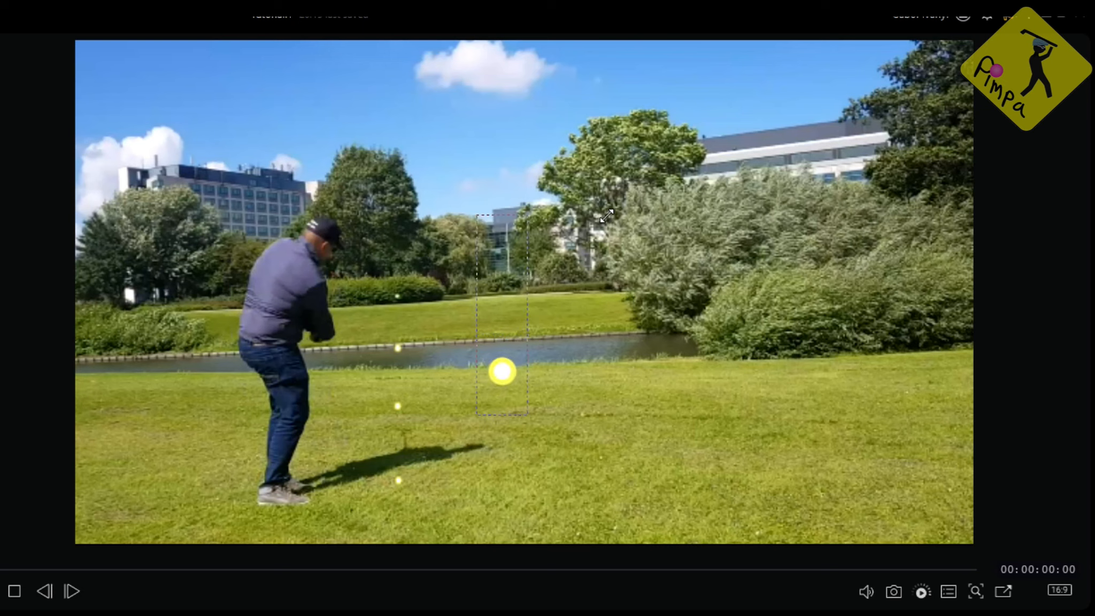
{"action": "left_click_drag", "start_coordinate": [606, 215], "coordinate": [607, 215]}
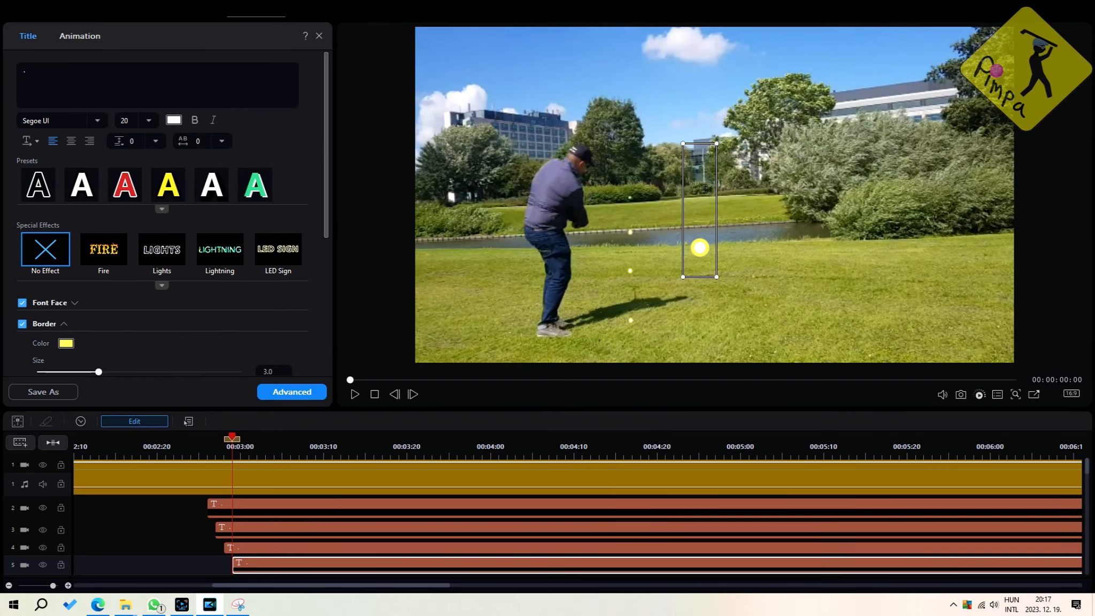
Replace the enlarged title on track 5 with a fresh copy and move its dot onto the ball just above the pond.
{"action": "right_click", "coordinate": [261, 565]}
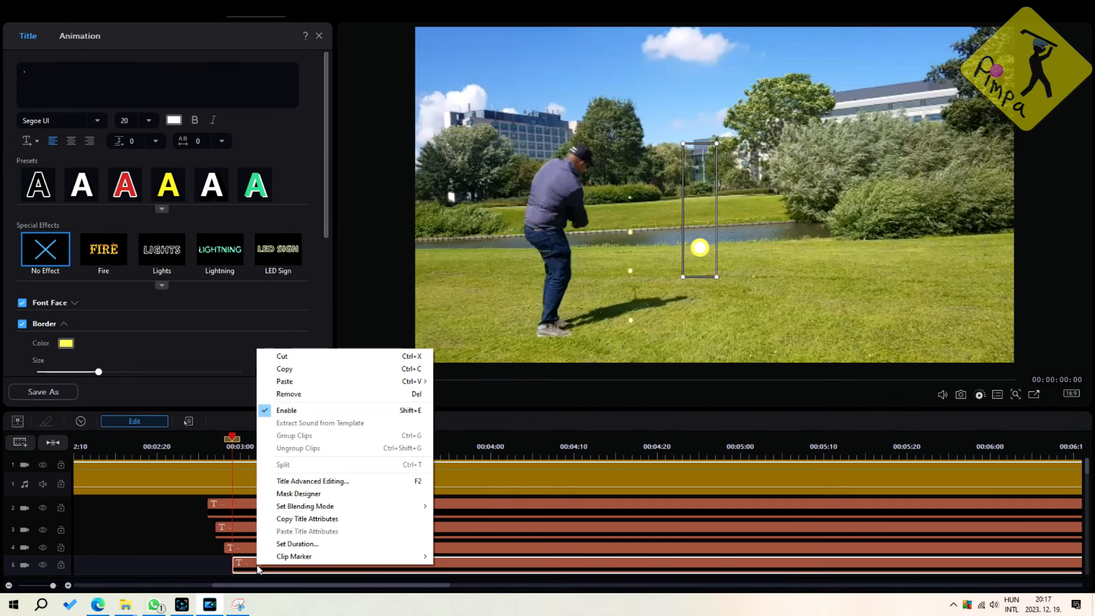
{"action": "left_click", "coordinate": [302, 395]}
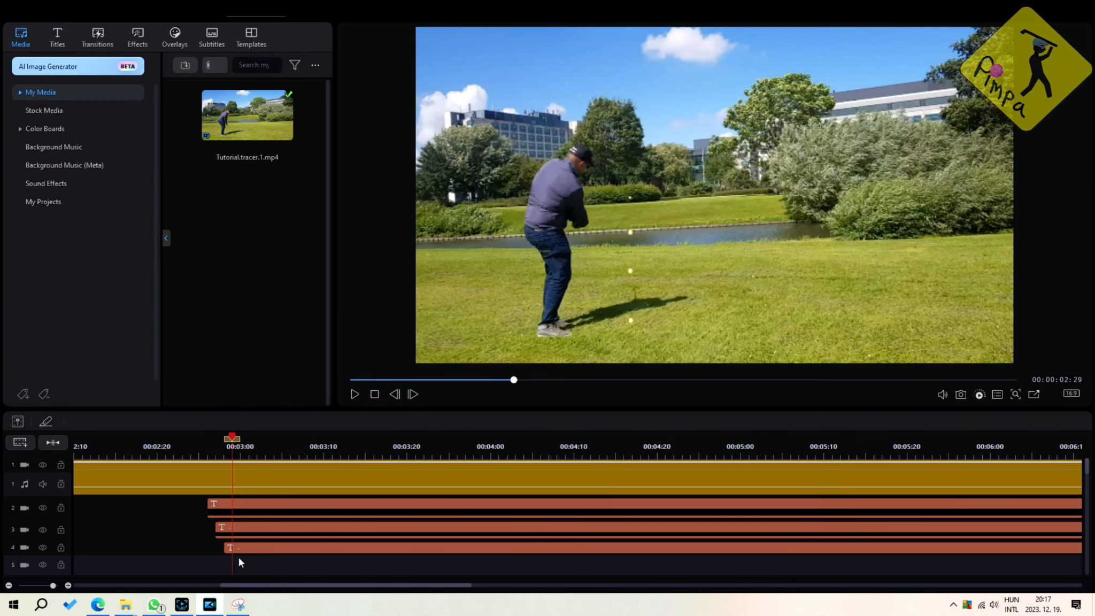
{"action": "right_click", "coordinate": [238, 559]}
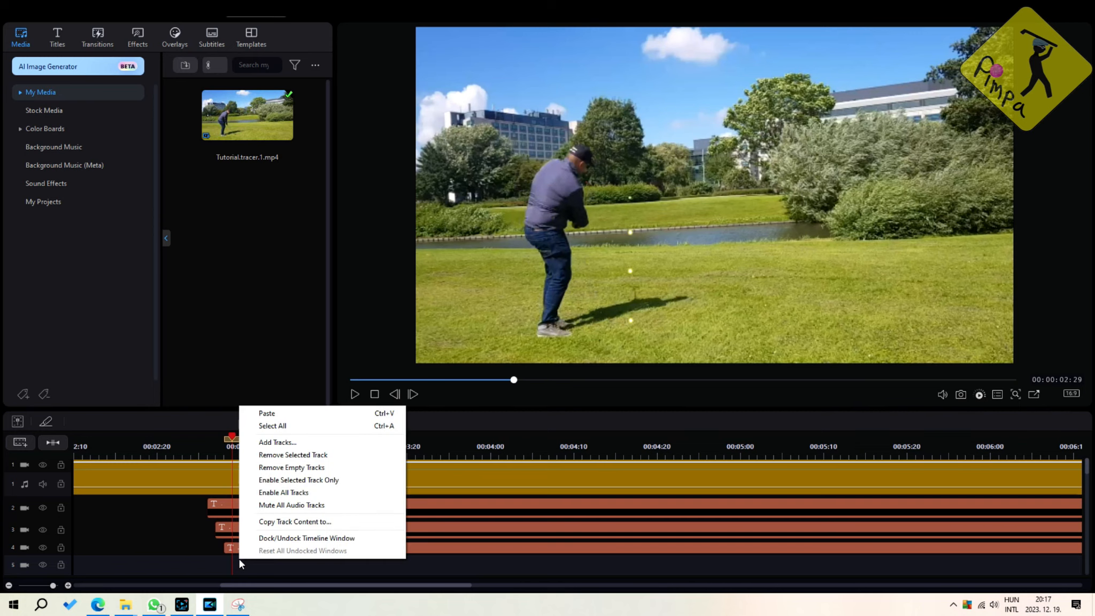
{"action": "left_click", "coordinate": [287, 414]}
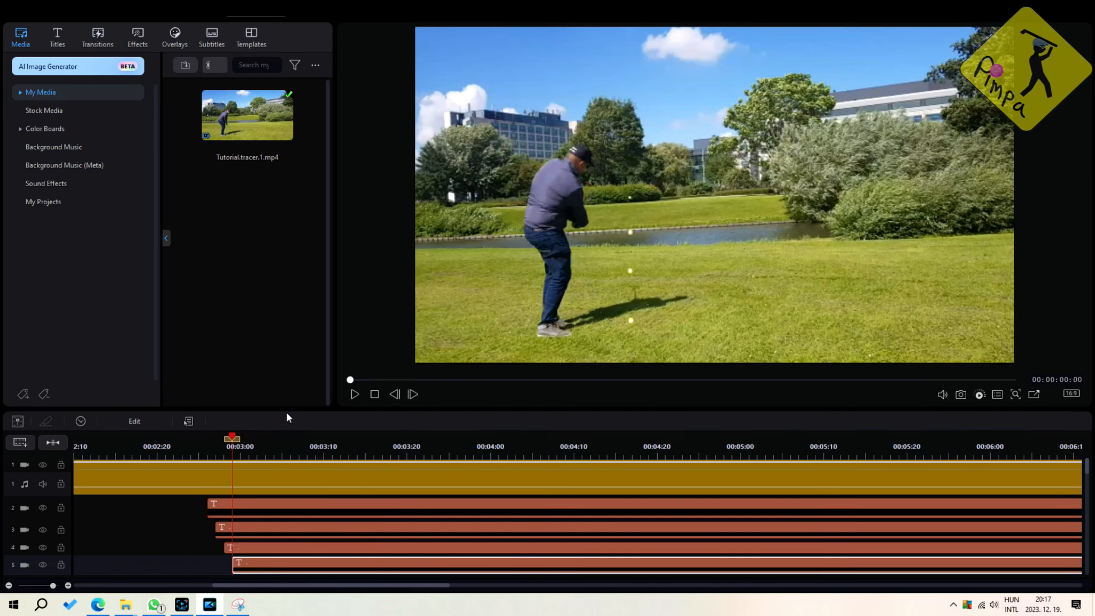
{"action": "double_click", "coordinate": [261, 567]}
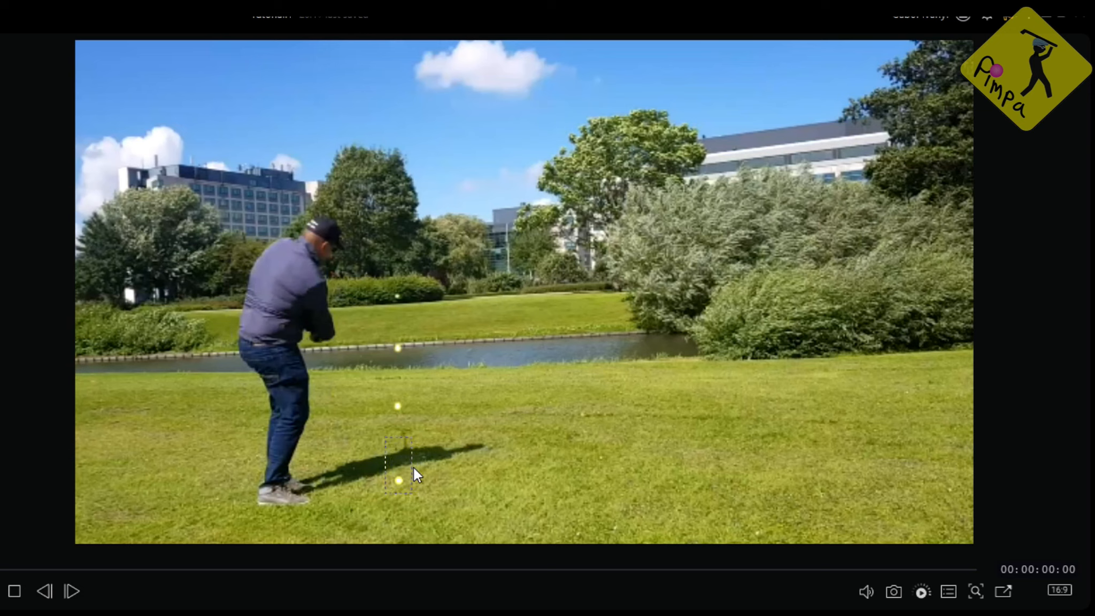
{"action": "left_click_drag", "start_coordinate": [468, 458], "coordinate": [474, 315]}
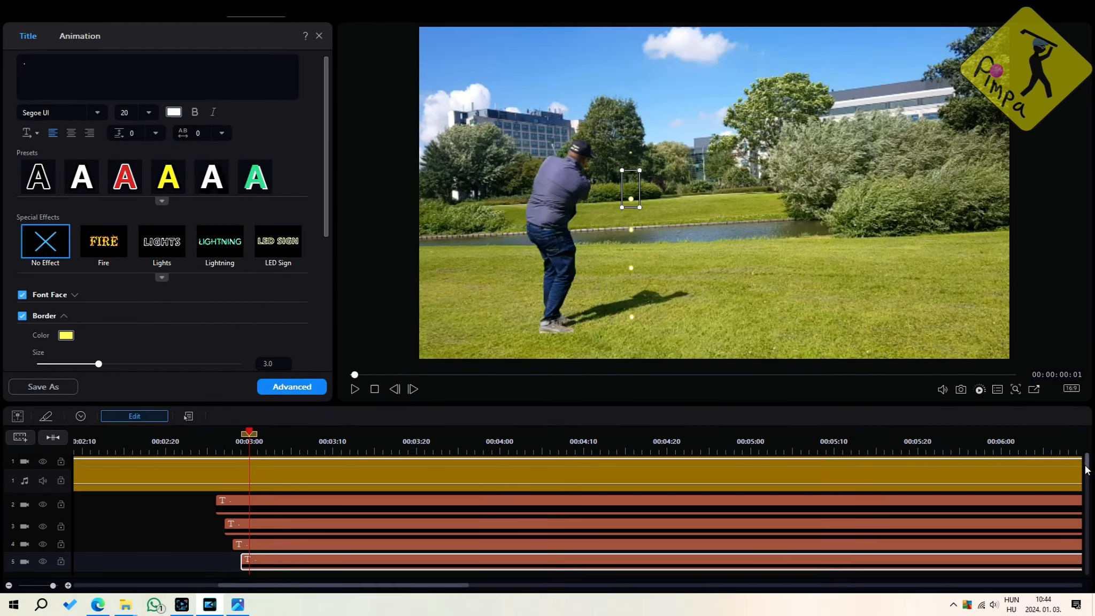
Place the track 6 title's dot on the ball in front of the tree, and paste another copy onto track 7 at 00:00:03:02.
{"action": "double_click", "coordinate": [273, 529]}
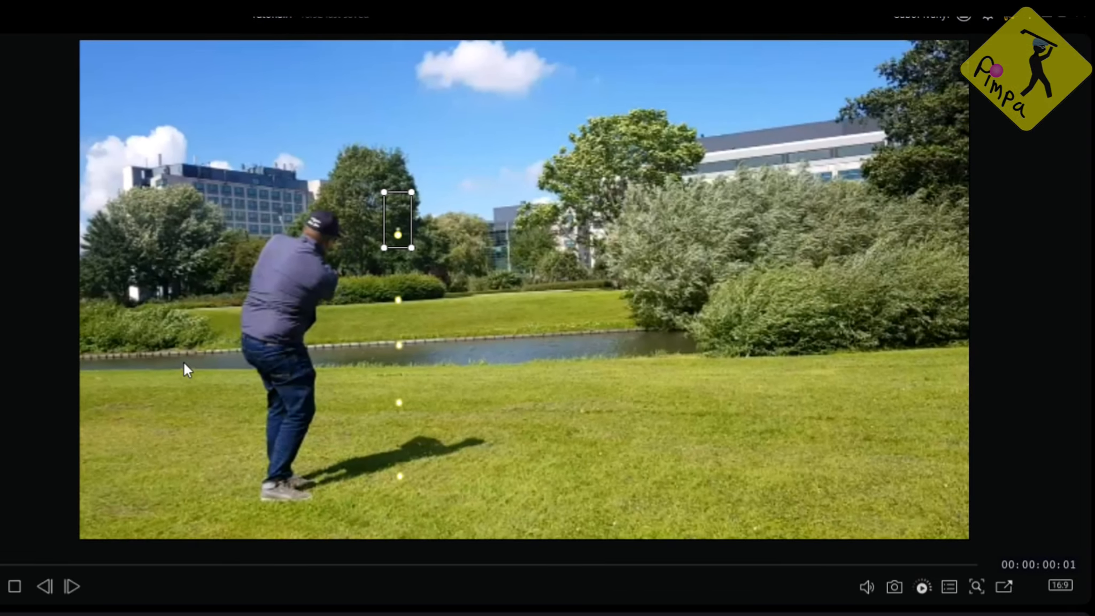
{"action": "left_click", "coordinate": [76, 586]}
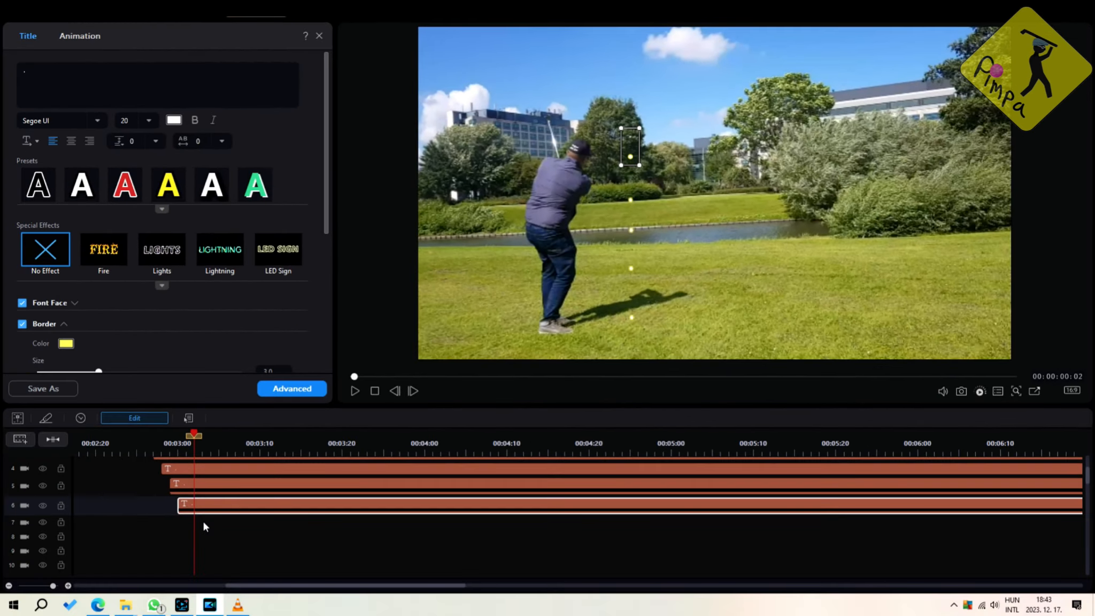
{"action": "left_click", "coordinate": [105, 578]}
{"action": "right_click", "coordinate": [203, 522]}
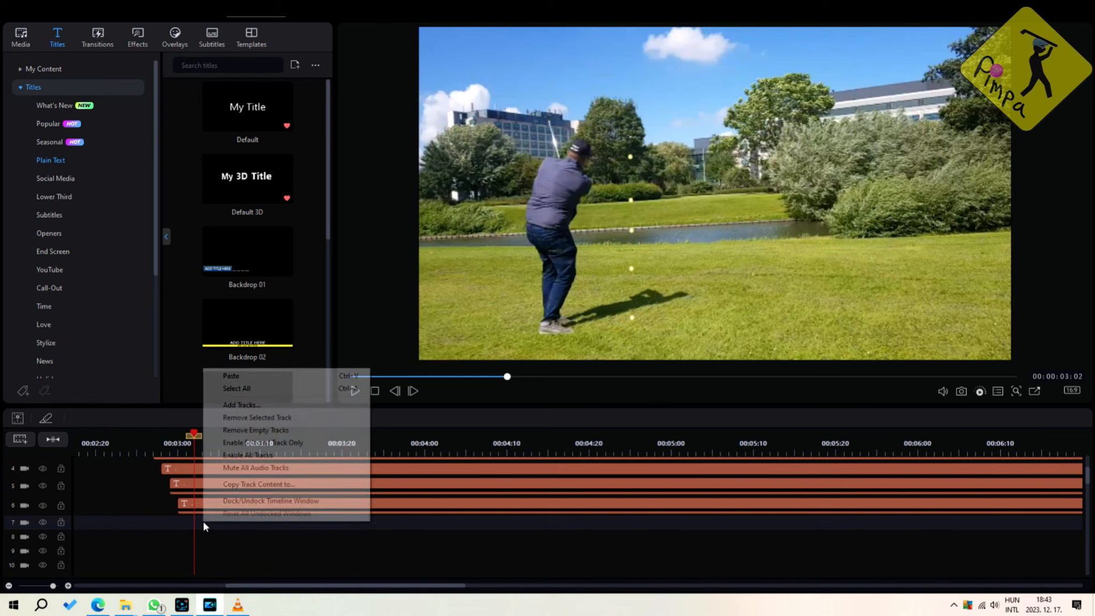
{"action": "left_click", "coordinate": [243, 380]}
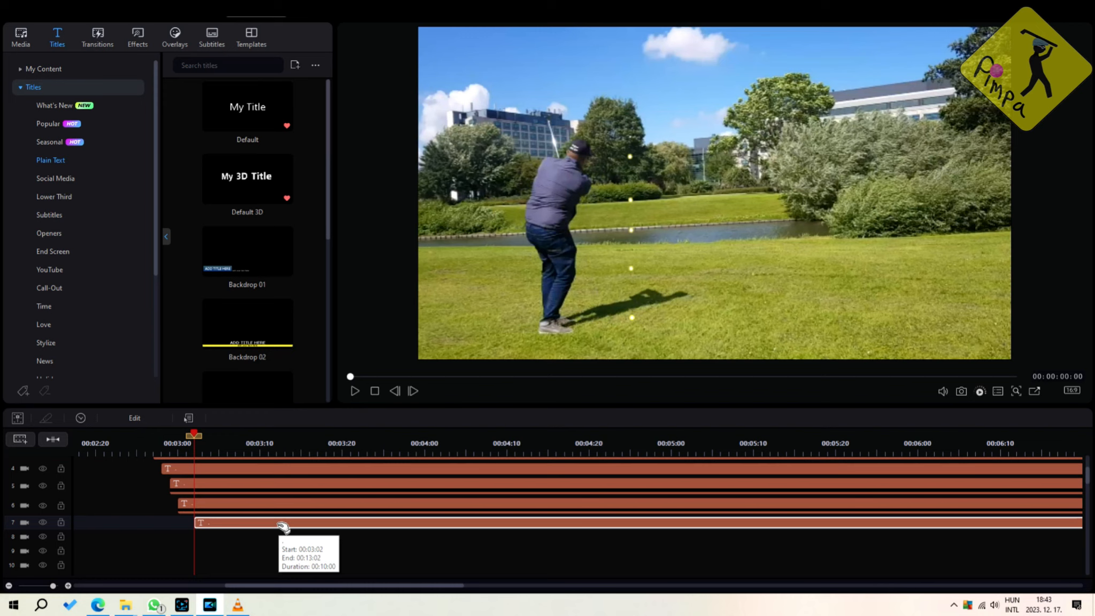
Move the track 7 title's dot onto the ball just above the previous dot by the tree and close the title editor.
{"action": "double_click", "coordinate": [282, 526]}
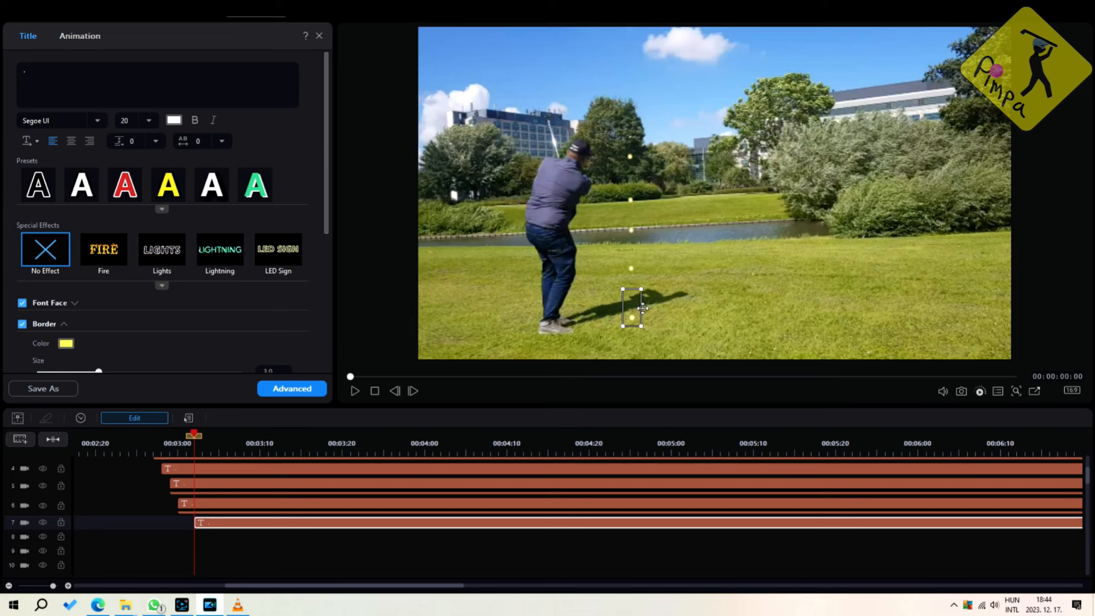
{"action": "left_click_drag", "start_coordinate": [730, 236], "coordinate": [642, 135]}
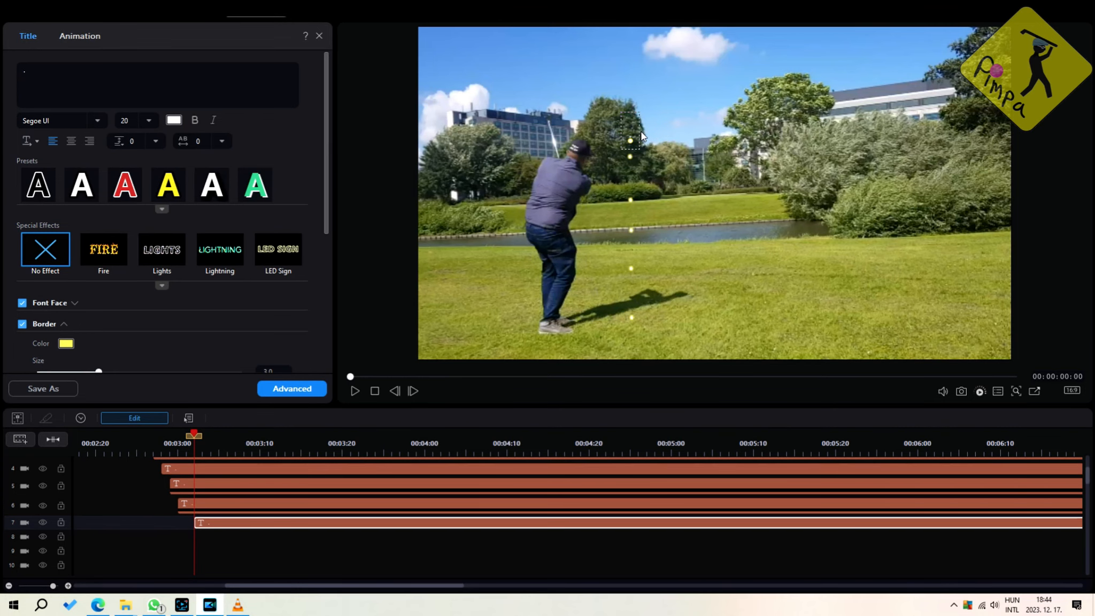
{"action": "left_click_drag", "start_coordinate": [641, 132], "coordinate": [641, 131]}
{"action": "left_click", "coordinate": [641, 132]}
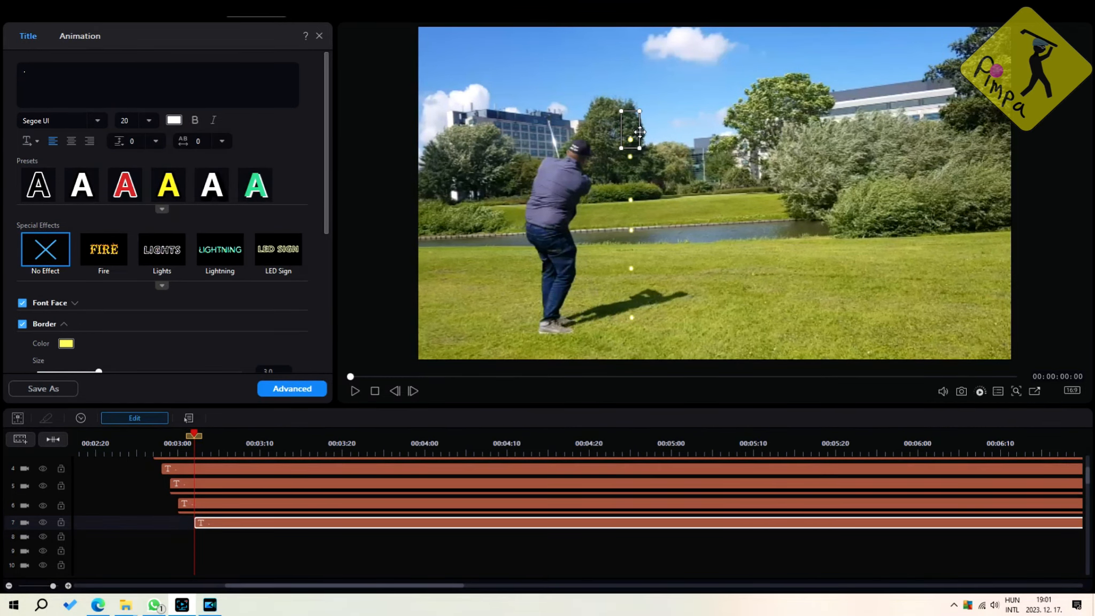
{"action": "left_click", "coordinate": [327, 40]}
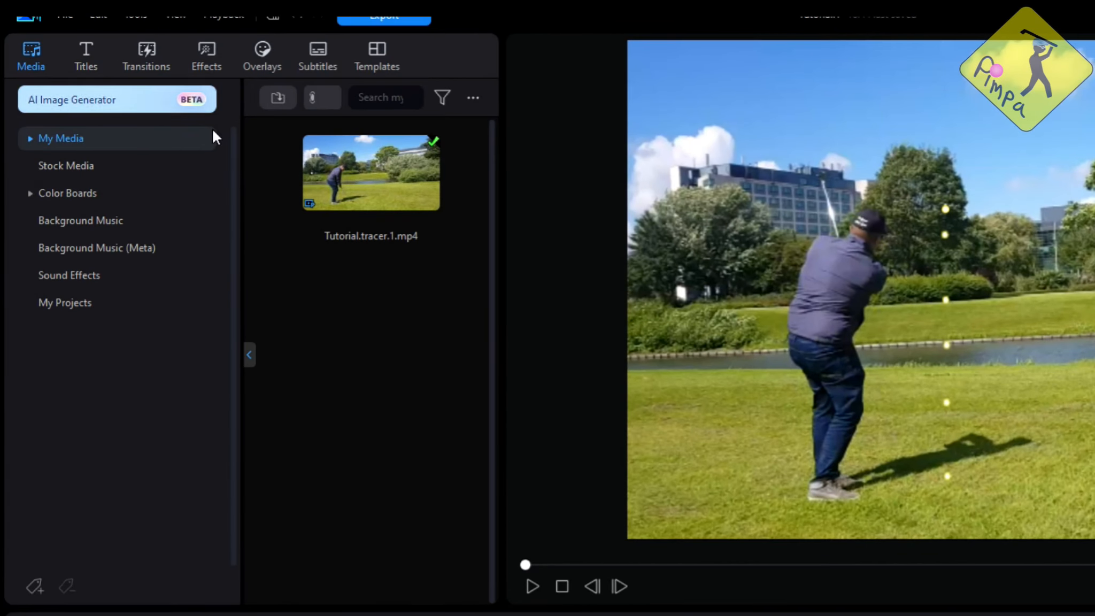
Open the file properties of Tutorial.tracer.1.mp4 to examine its video details.
{"action": "right_click", "coordinate": [360, 186]}
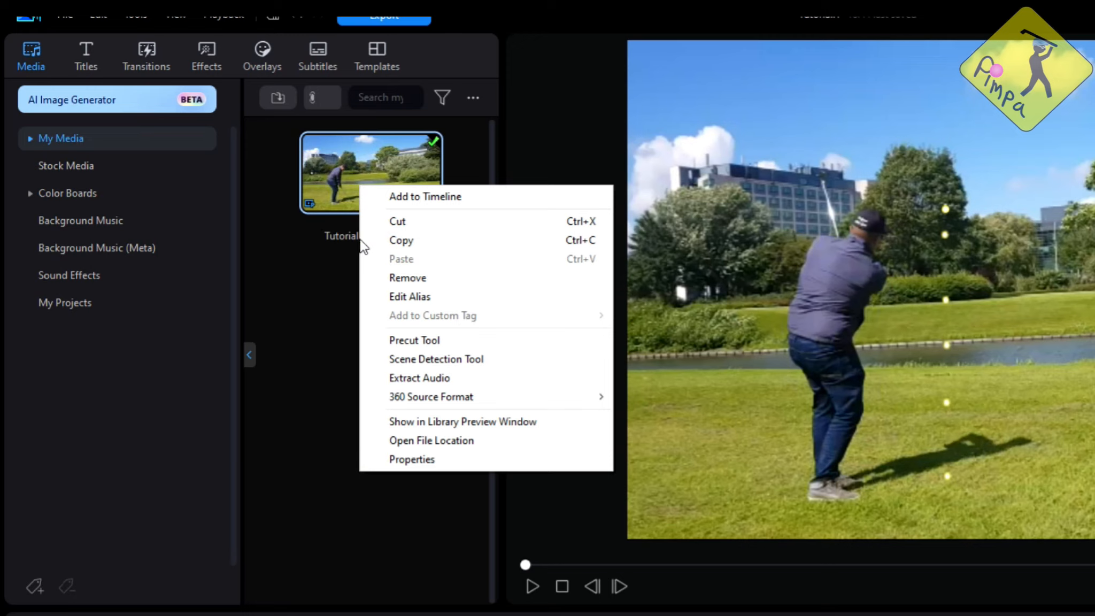
{"action": "left_click", "coordinate": [396, 463]}
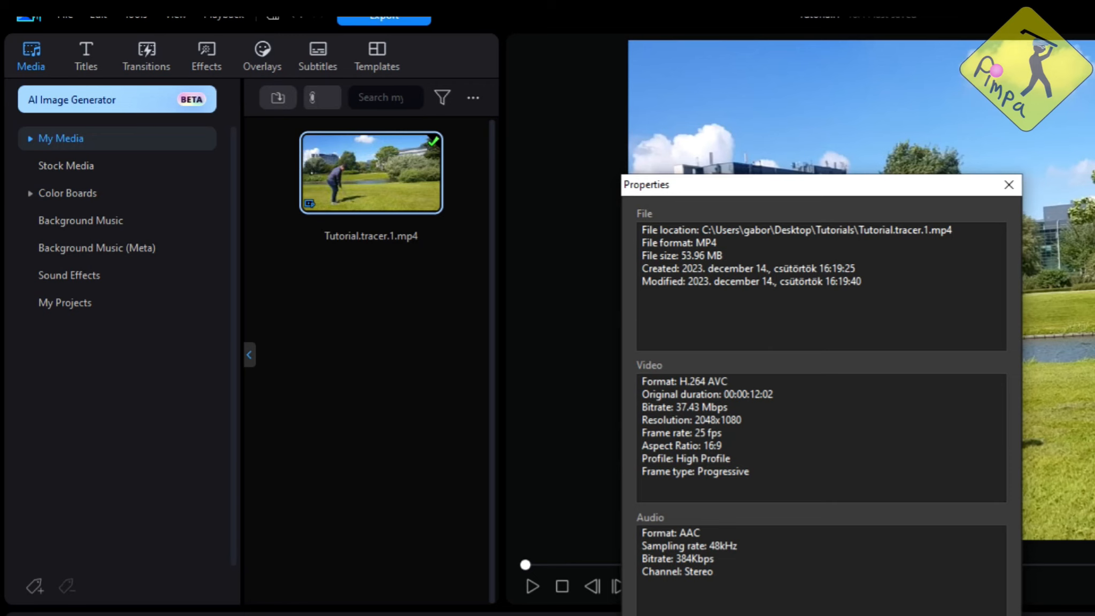
Close the file properties, paste another dot title copy onto track 9 at 00:00:03:04 and move its dot to the ball.
{"action": "left_click", "coordinate": [822, 614]}
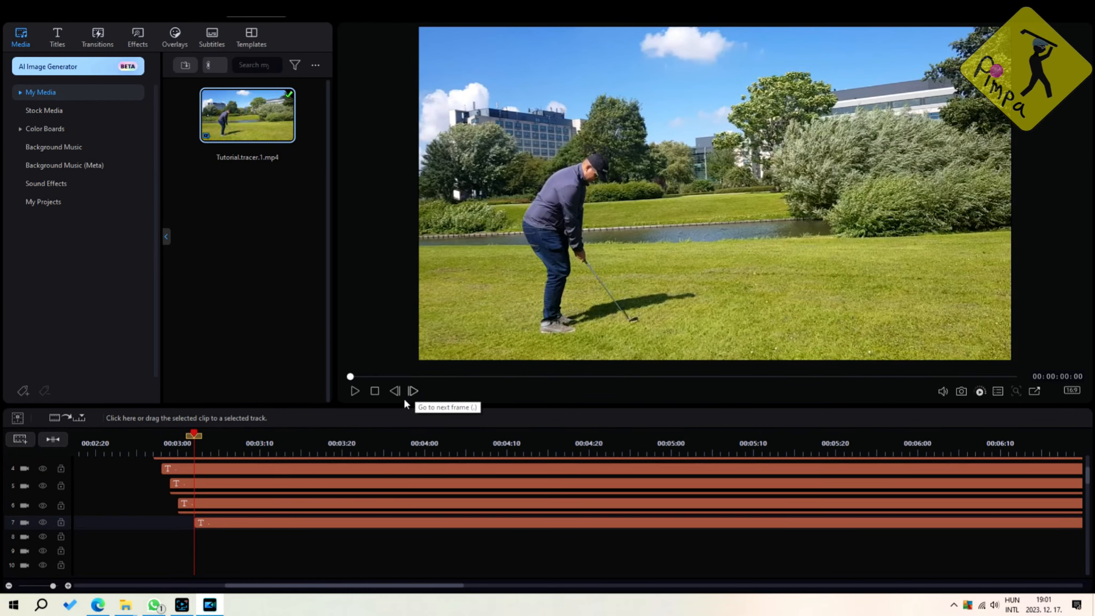
{"action": "double_click", "coordinate": [225, 521]}
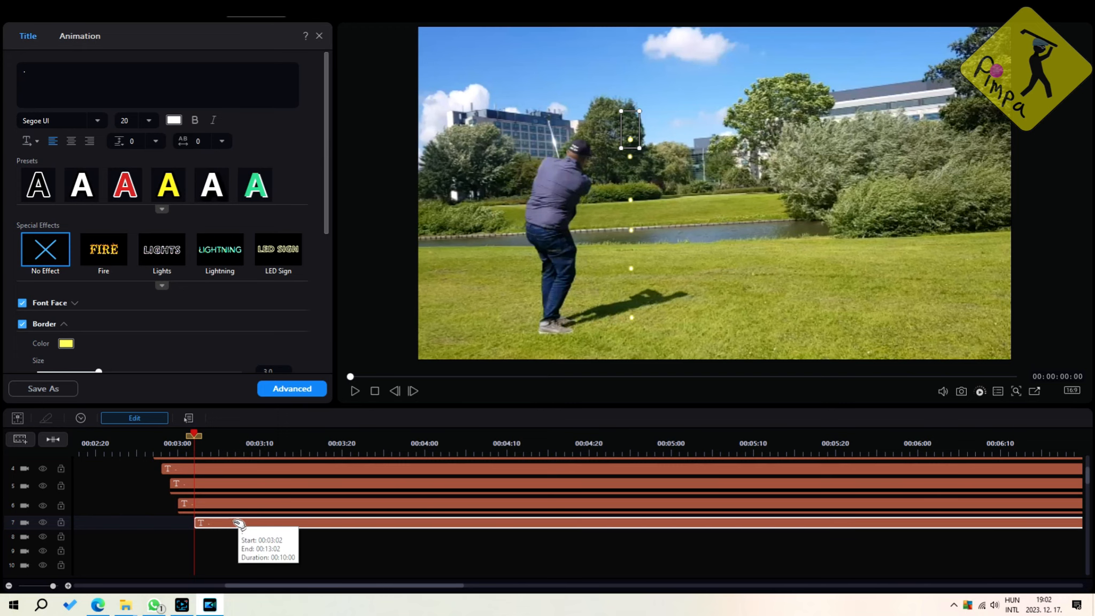
{"action": "left_click", "coordinate": [413, 390]}
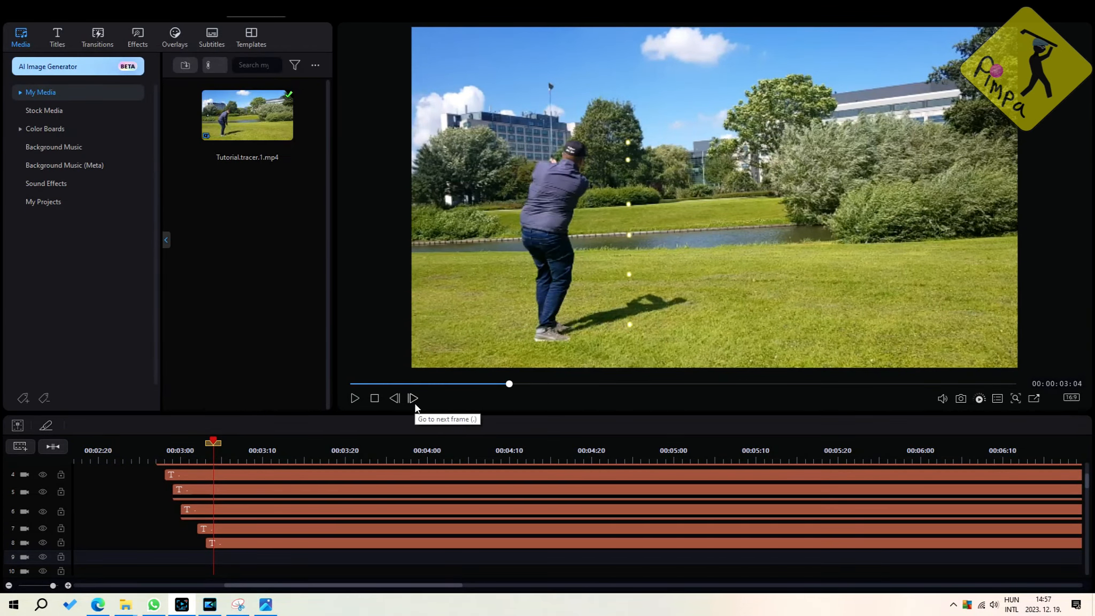
{"action": "right_click", "coordinate": [219, 556]}
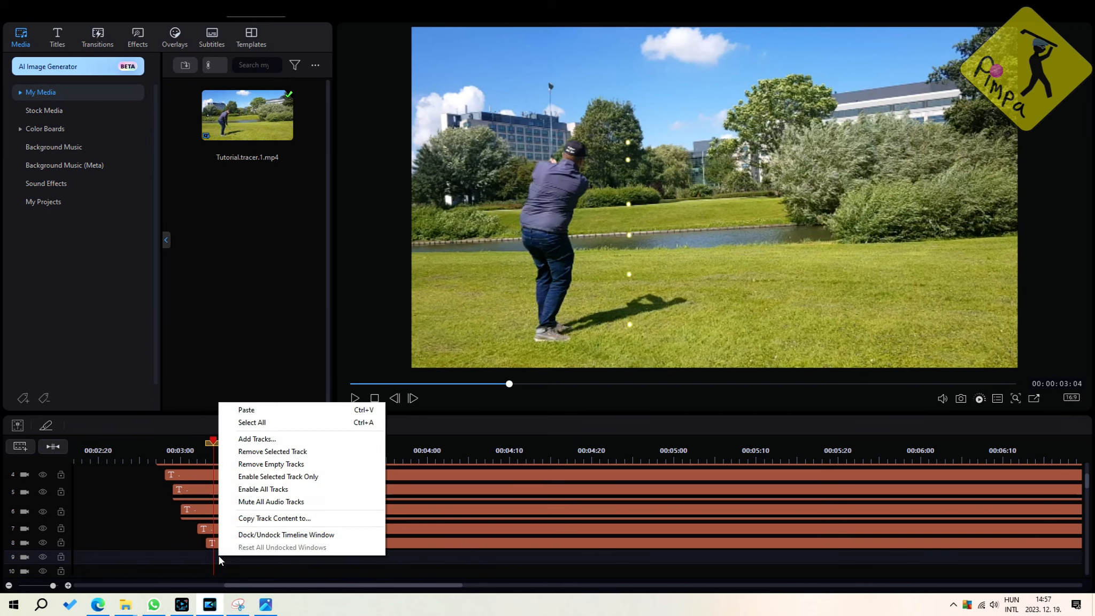
{"action": "left_click", "coordinate": [248, 412]}
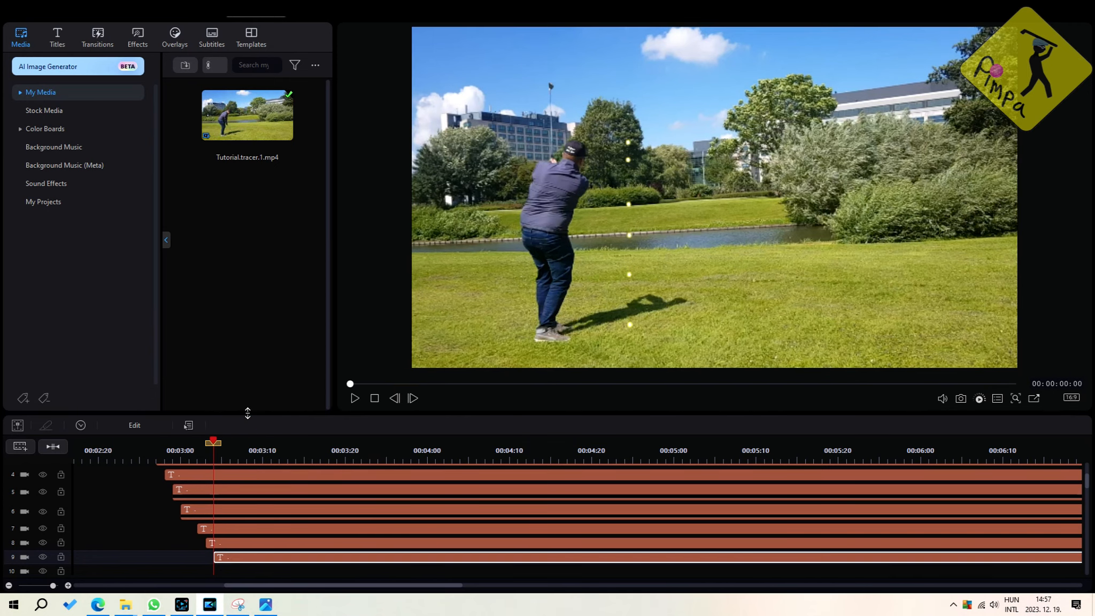
{"action": "double_click", "coordinate": [243, 559]}
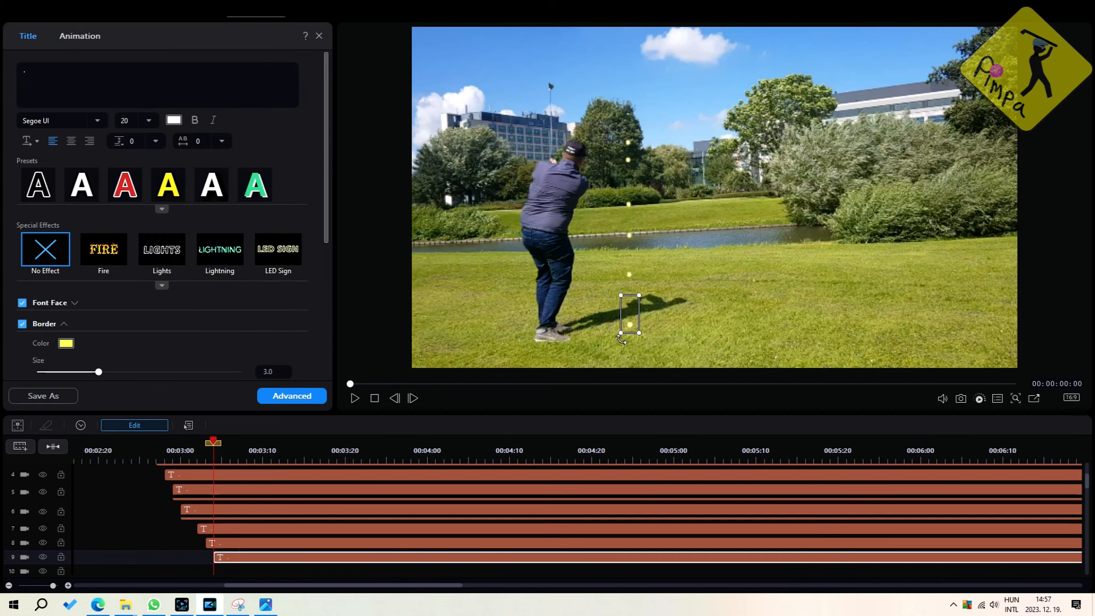
{"action": "left_click_drag", "start_coordinate": [639, 314], "coordinate": [694, 269]}
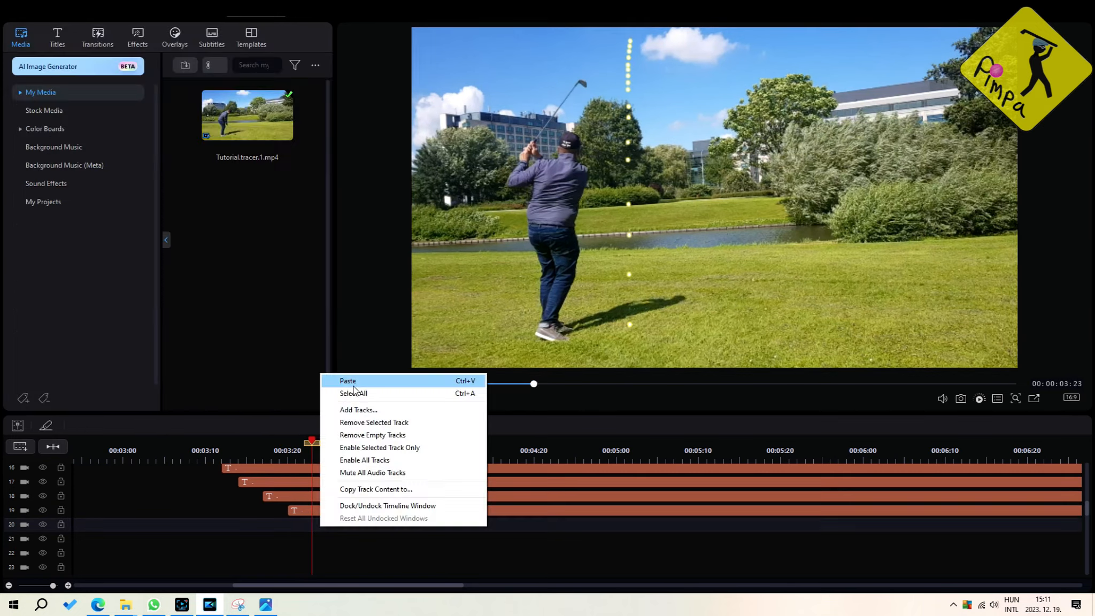
Paste a dot title copy onto track 20 at 00:00:03:23, and place the track 29 title's dot on the ball past the apex.
{"action": "left_click", "coordinate": [352, 381]}
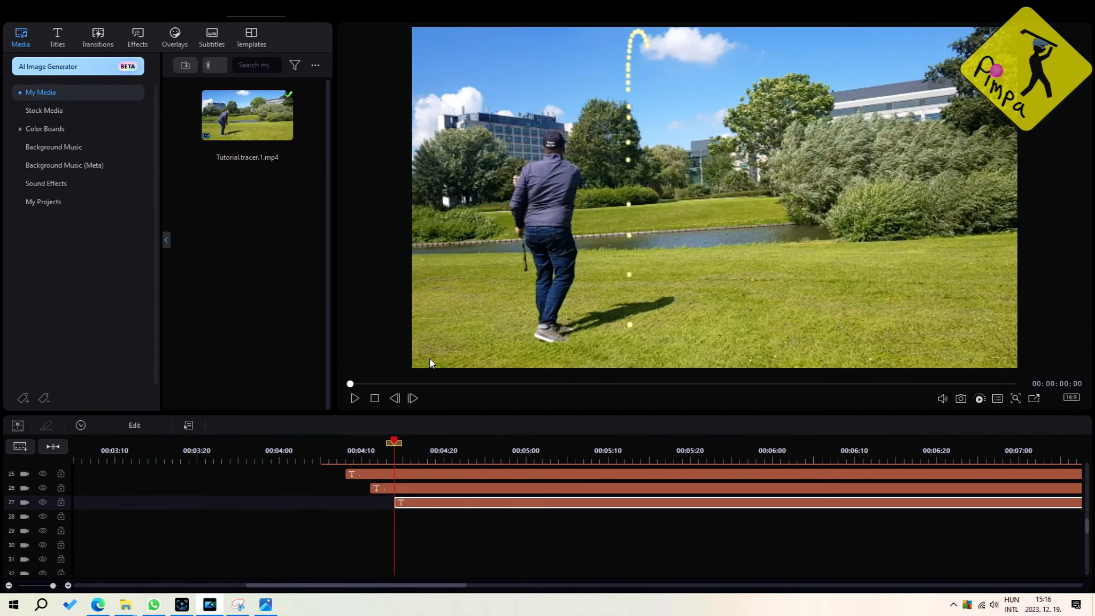
{"action": "double_click", "coordinate": [414, 503]}
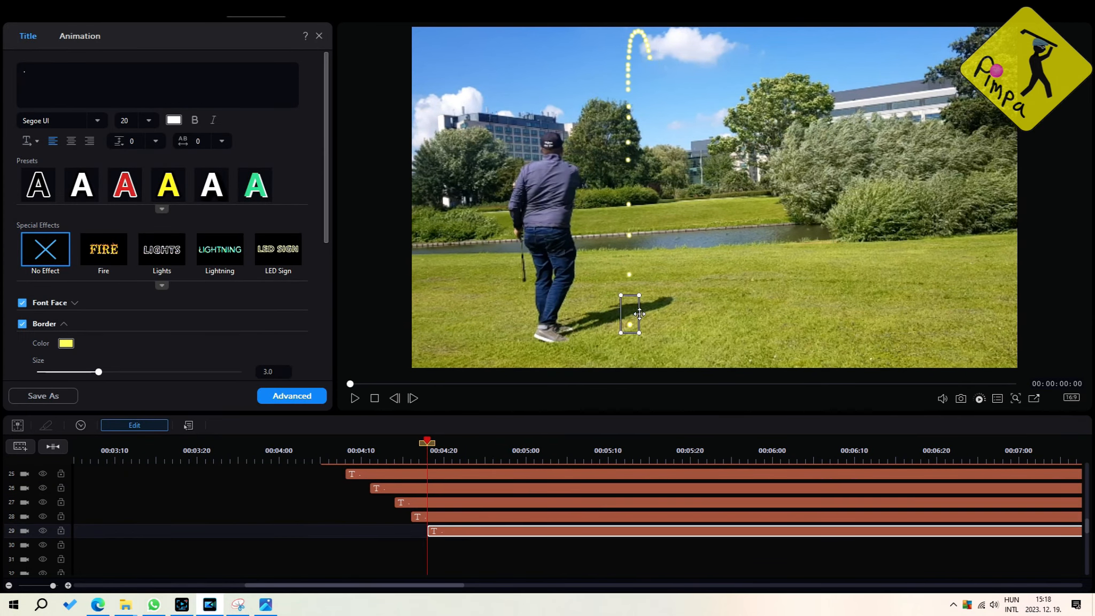
{"action": "left_click_drag", "start_coordinate": [639, 314], "coordinate": [660, 48]}
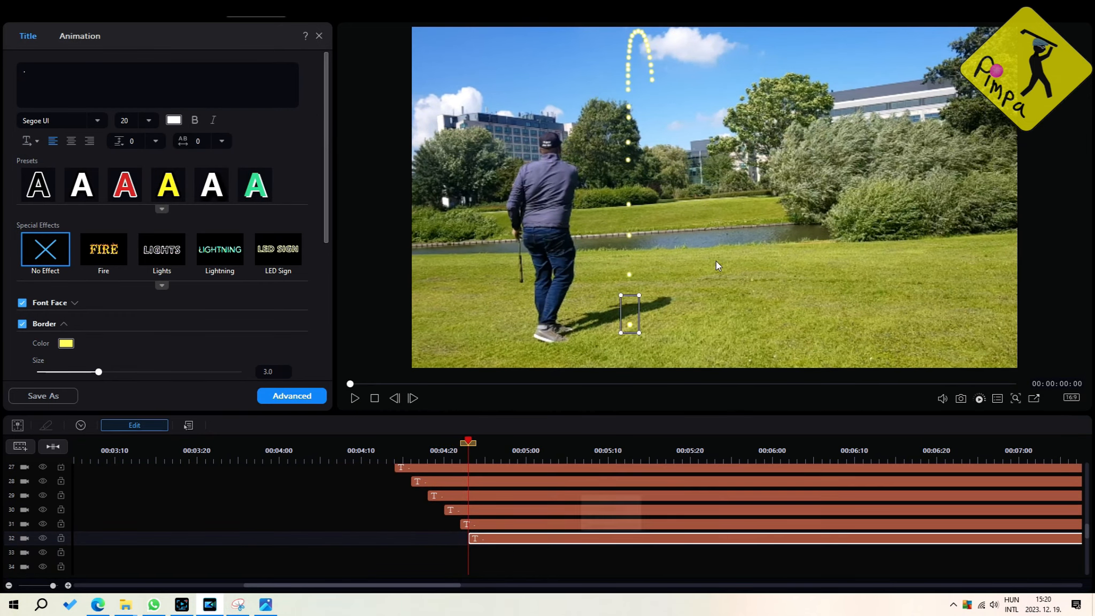
Place the dots of the remaining titles on tracks 32 to 38 on the ball along the descending arc, down to the far bank.
{"action": "left_click_drag", "start_coordinate": [630, 307], "coordinate": [661, 81]}
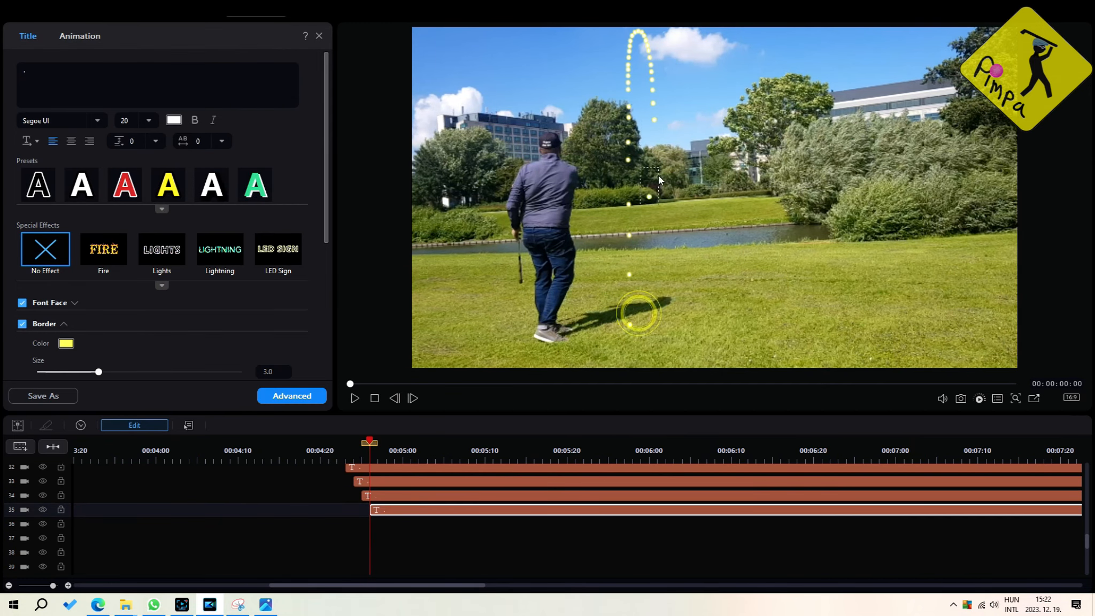
{"action": "left_click_drag", "start_coordinate": [633, 311], "coordinate": [657, 131]}
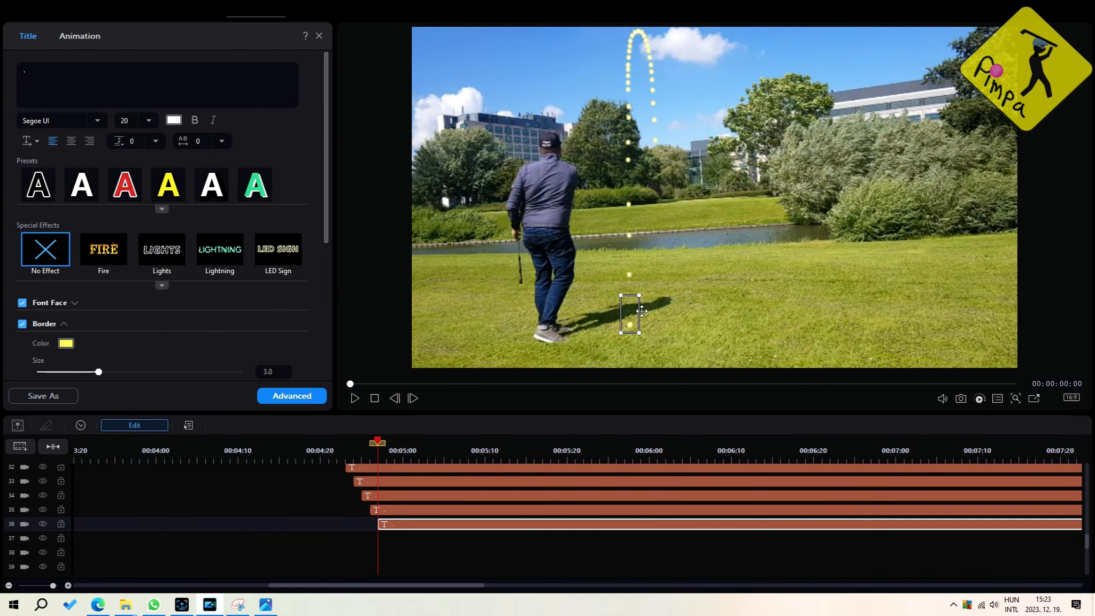
{"action": "left_click_drag", "start_coordinate": [633, 314], "coordinate": [663, 155]}
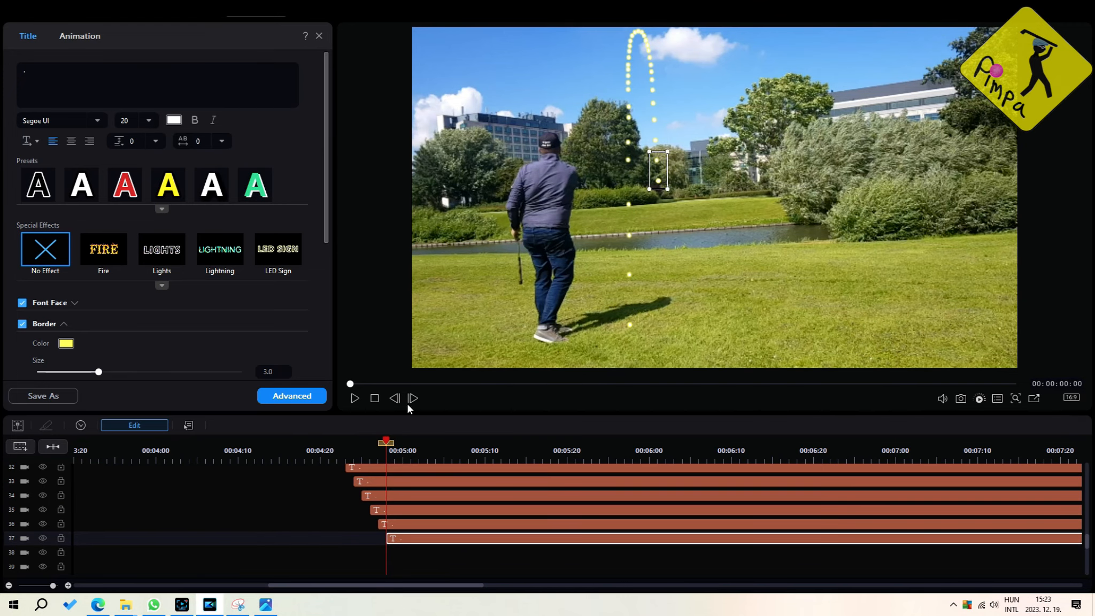
{"action": "left_click_drag", "start_coordinate": [642, 308], "coordinate": [670, 194]}
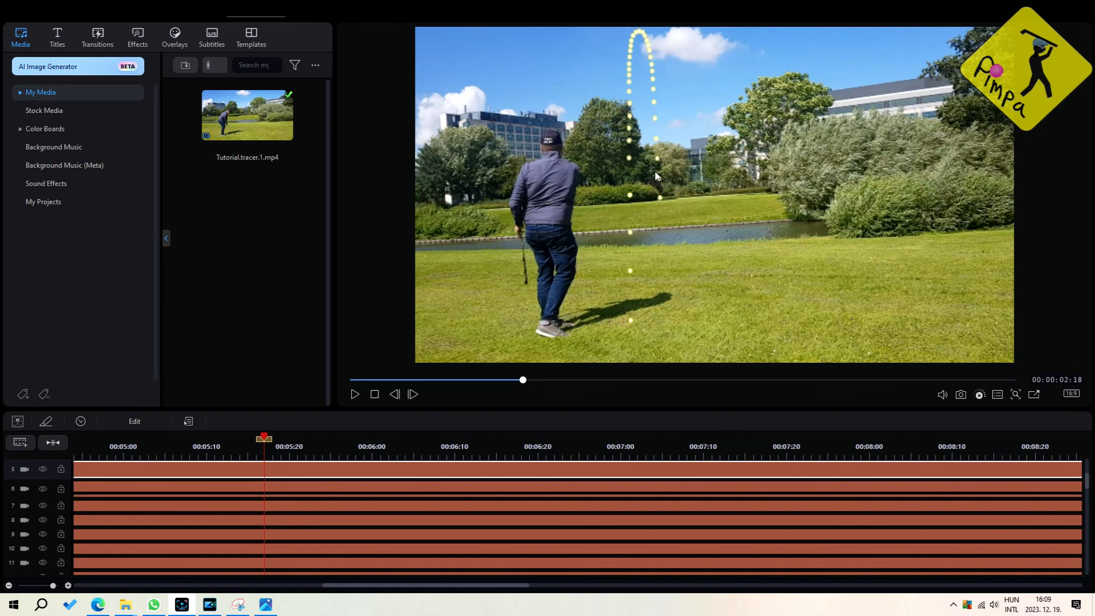
Lower the track 6 title's dot in front of the tree slightly to even out the spacing between the tracer dots.
{"action": "left_click", "coordinate": [632, 160]}
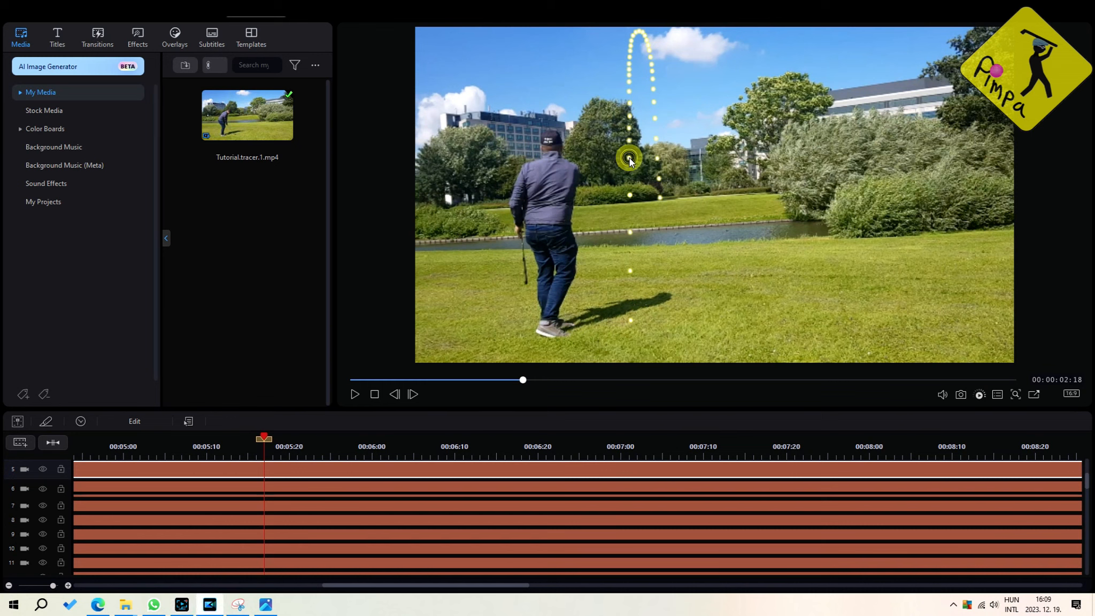
{"action": "double_click", "coordinate": [630, 157]}
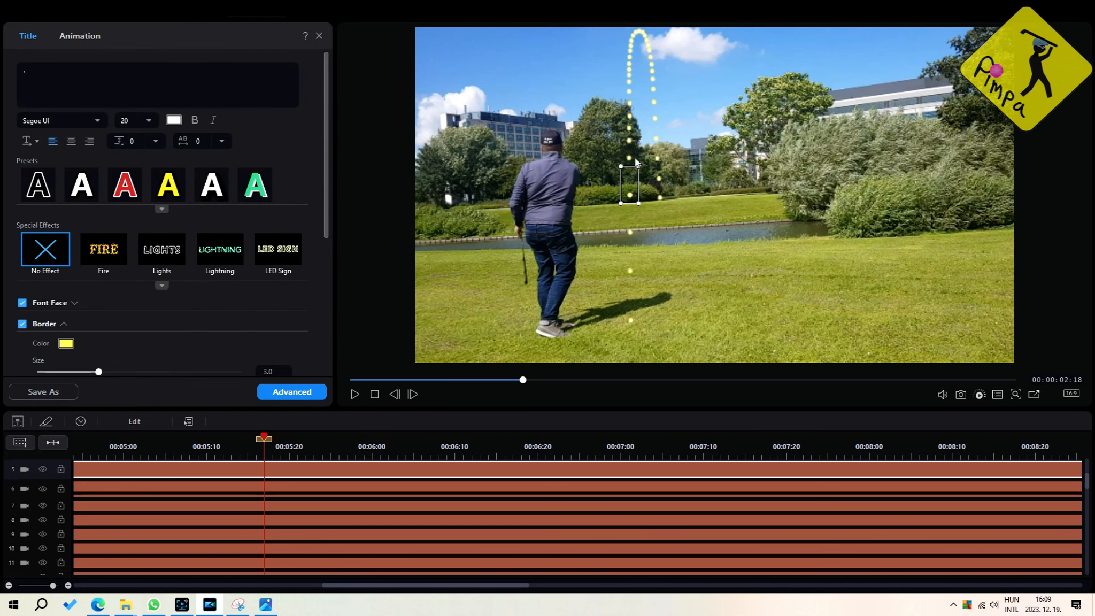
{"action": "left_click", "coordinate": [628, 152]}
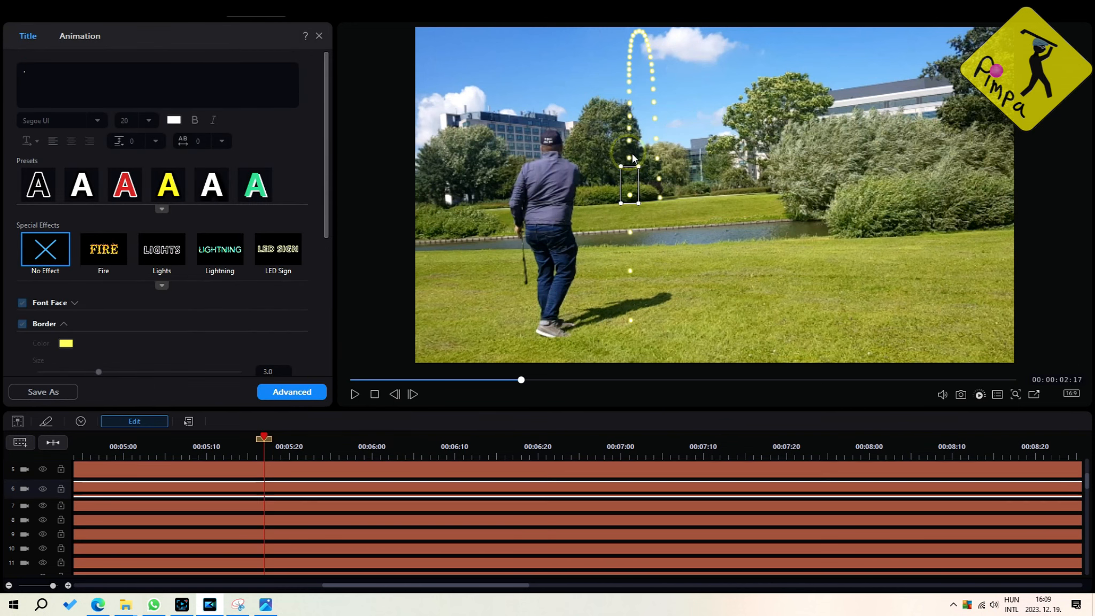
{"action": "double_click", "coordinate": [630, 153]}
{"action": "left_click", "coordinate": [640, 154]}
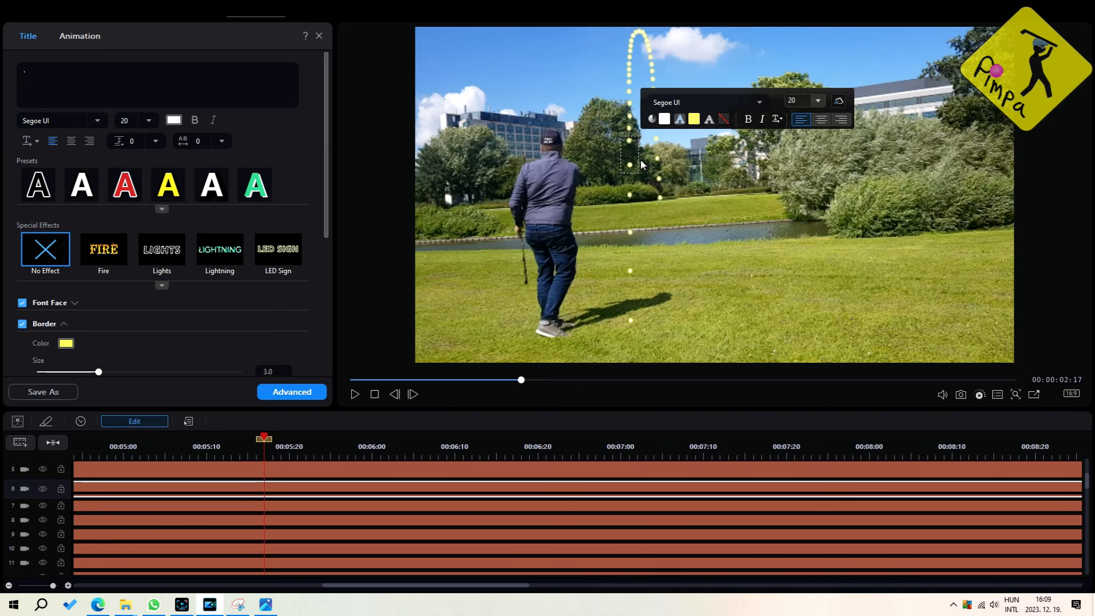
{"action": "left_click", "coordinate": [640, 160]}
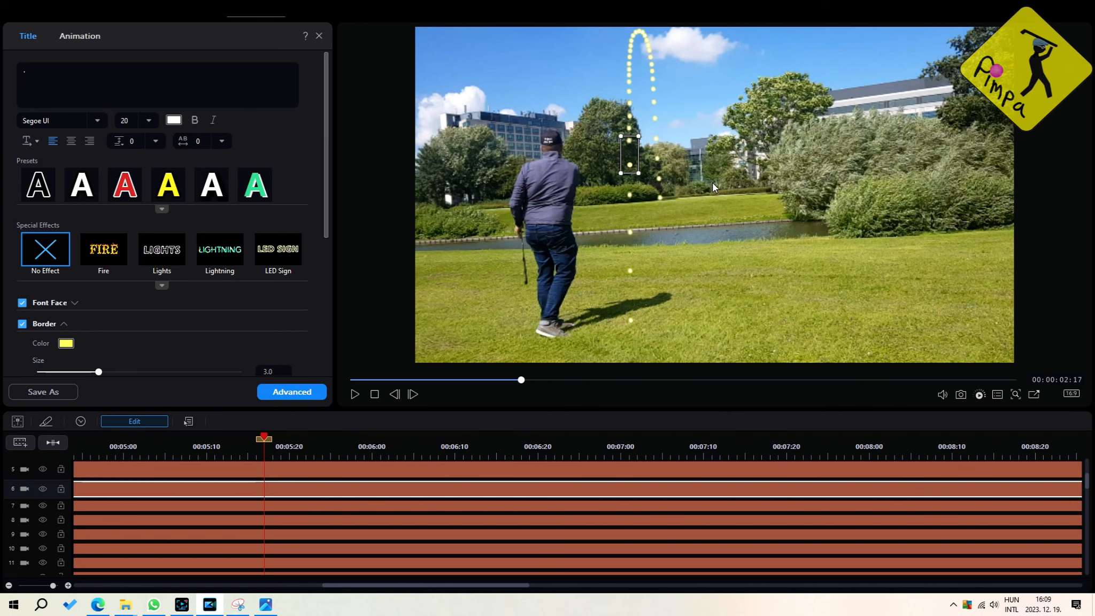
{"action": "left_click", "coordinate": [713, 183]}
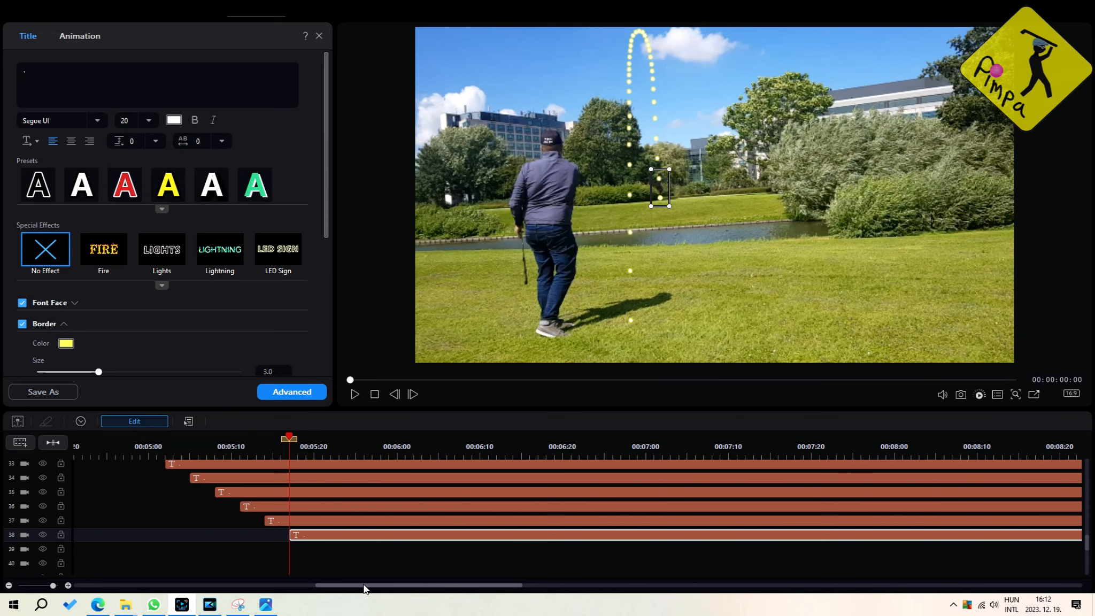
Check where the title clips end on the timeline, and play the video from the start to review the whole tracer.
{"action": "left_click_drag", "start_coordinate": [365, 587], "coordinate": [606, 597]}
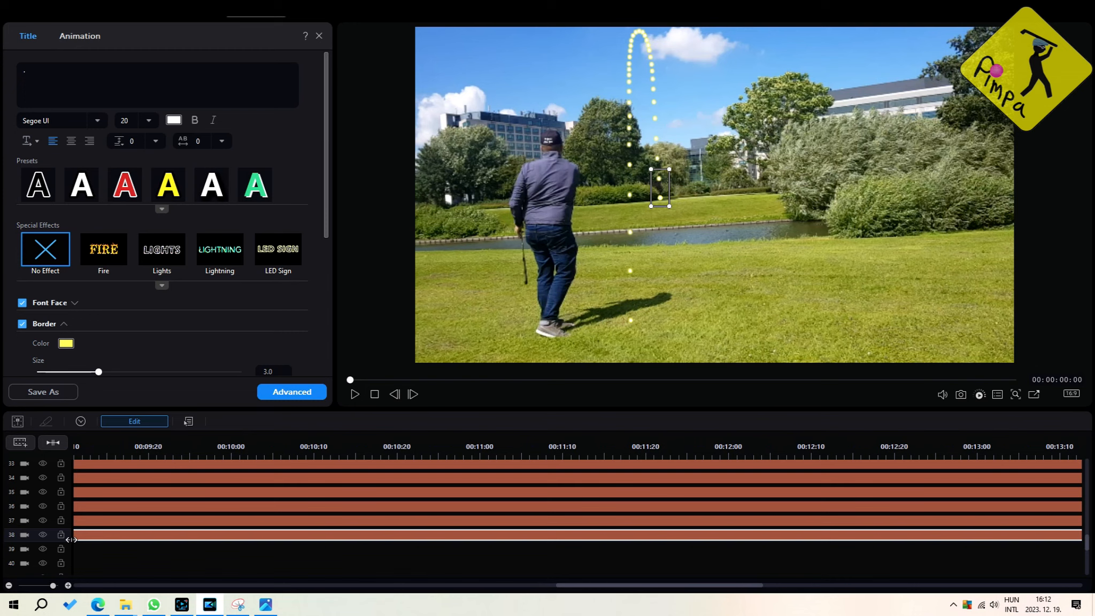
{"action": "left_click", "coordinate": [9, 585]}
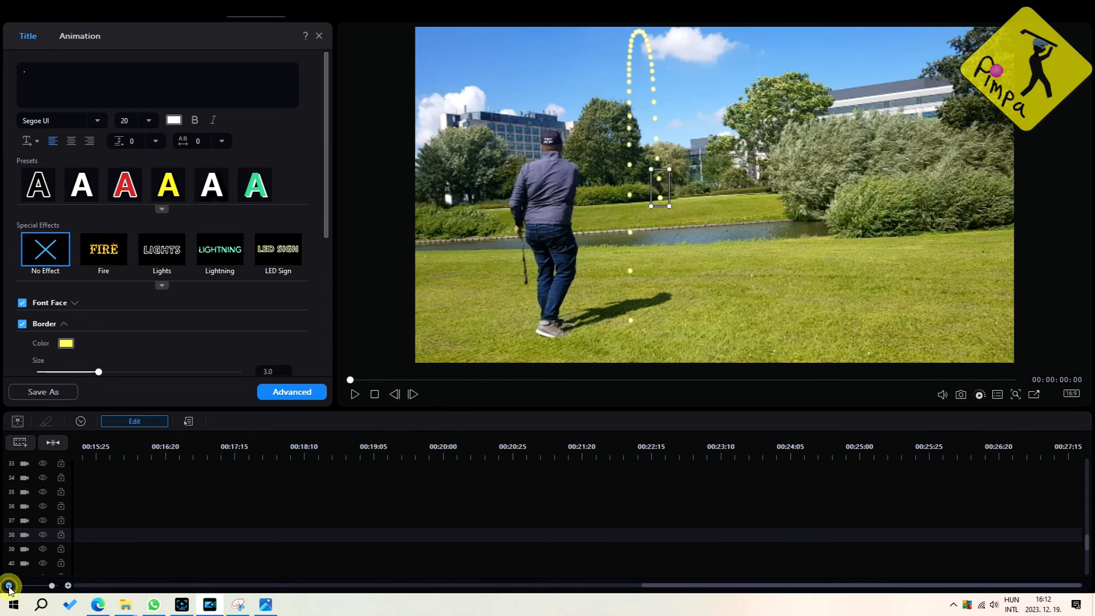
{"action": "left_click", "coordinate": [8, 586]}
{"action": "left_click_drag", "start_coordinate": [559, 585], "coordinate": [280, 594]}
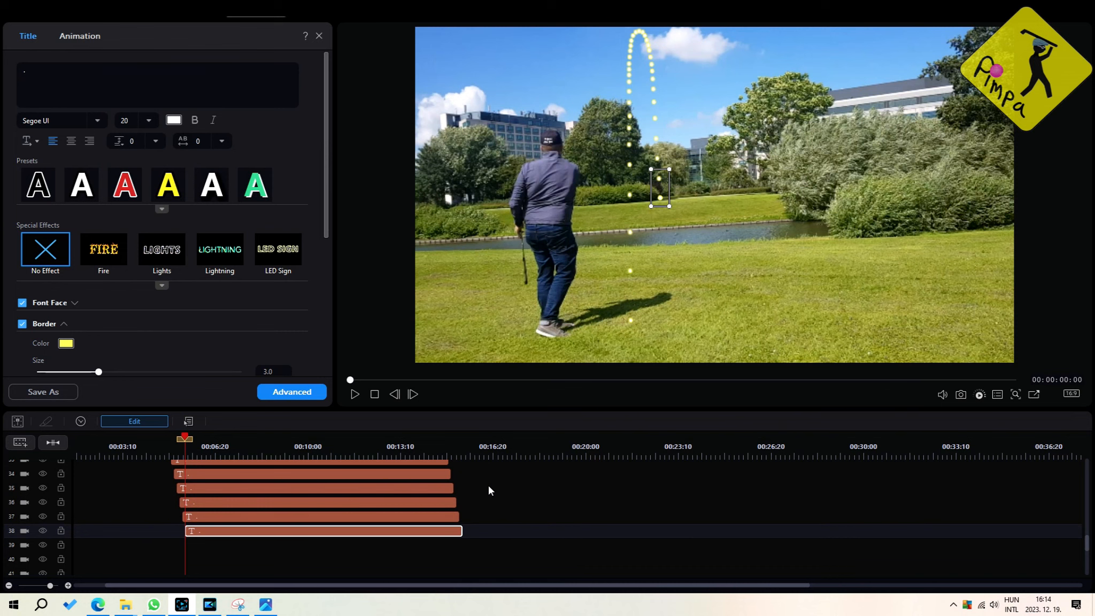
{"action": "left_click", "coordinate": [373, 394]}
{"action": "left_click", "coordinate": [379, 395]}
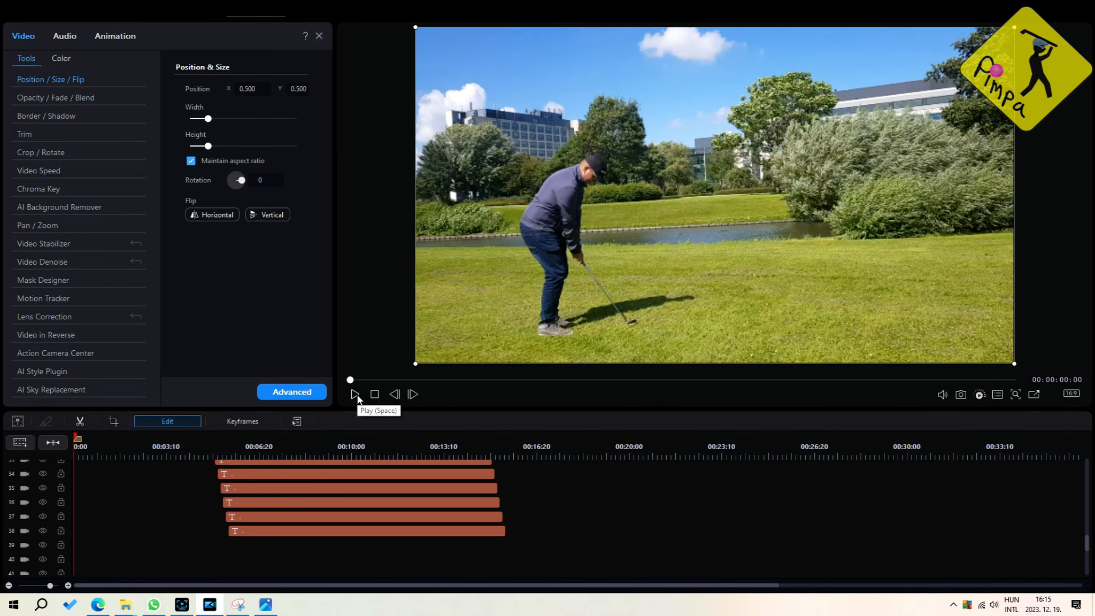
{"action": "left_click", "coordinate": [356, 395]}
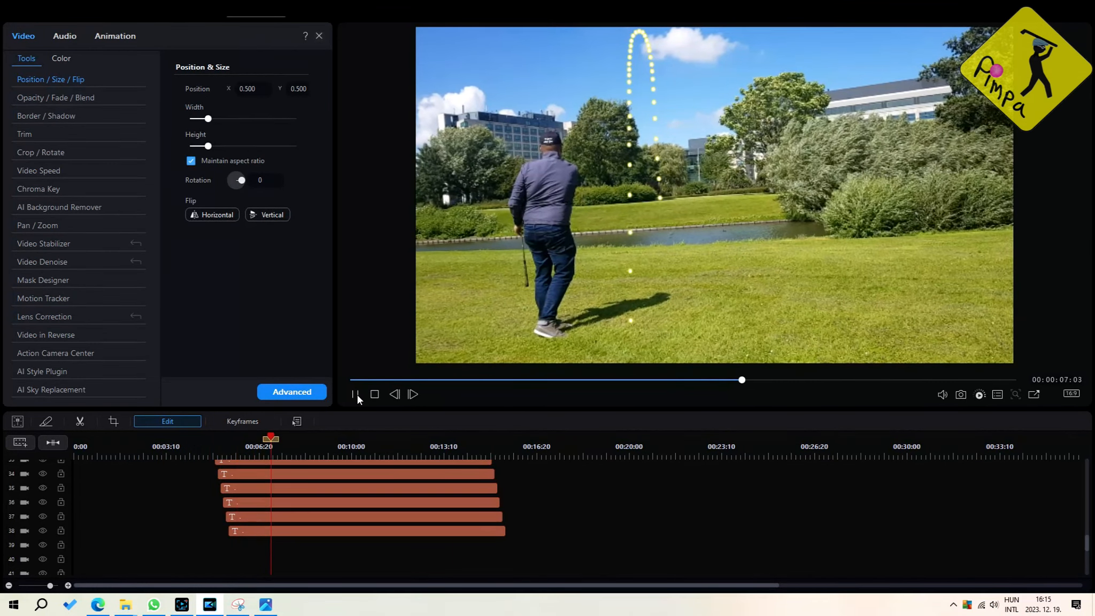
Pause playback at 00:00:07:19 and add an unnamed timeline marker there.
{"action": "left_click", "coordinate": [355, 395]}
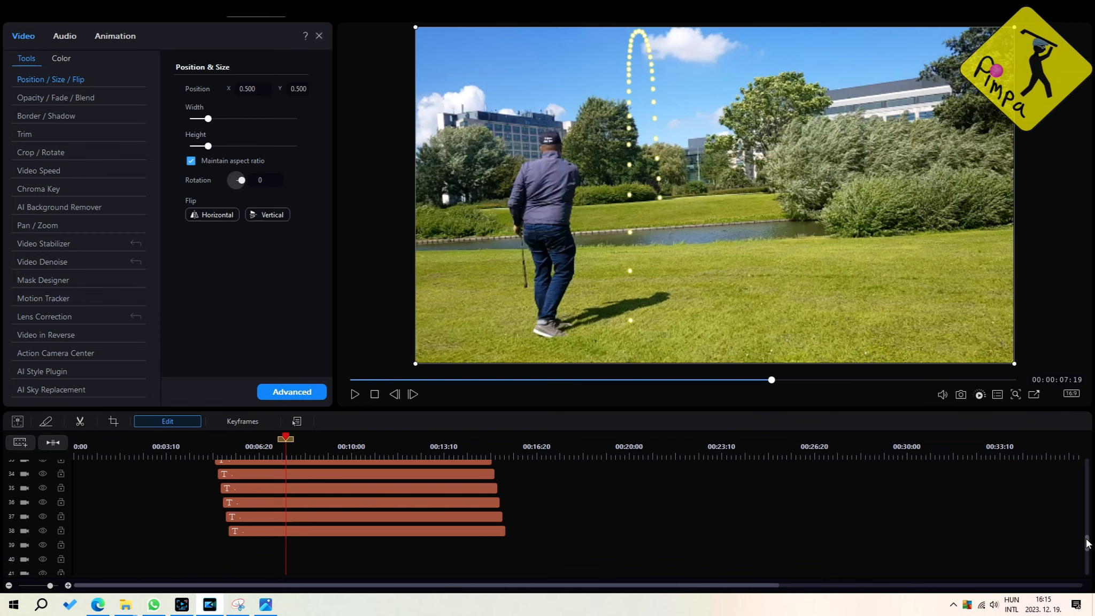
{"action": "left_click_drag", "start_coordinate": [1087, 541], "coordinate": [1086, 460]}
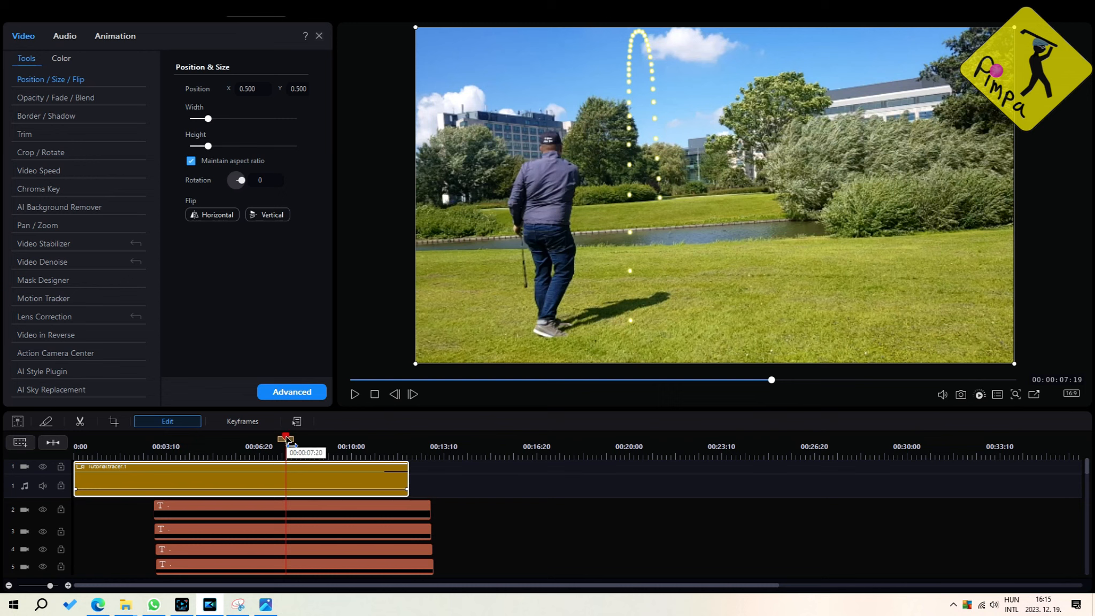
{"action": "right_click", "coordinate": [287, 439]}
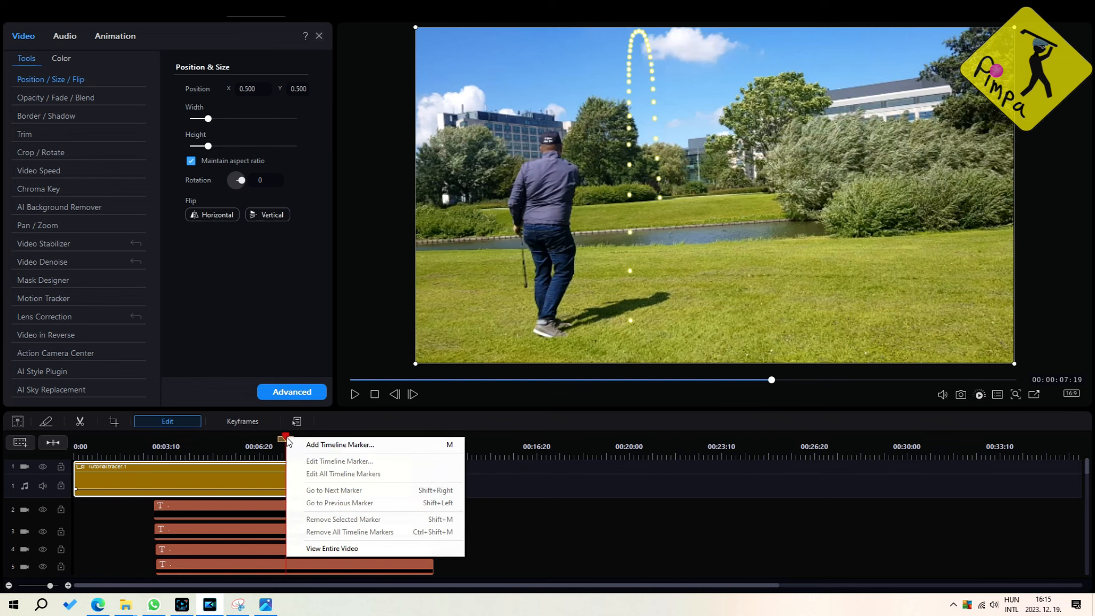
{"action": "left_click", "coordinate": [314, 448]}
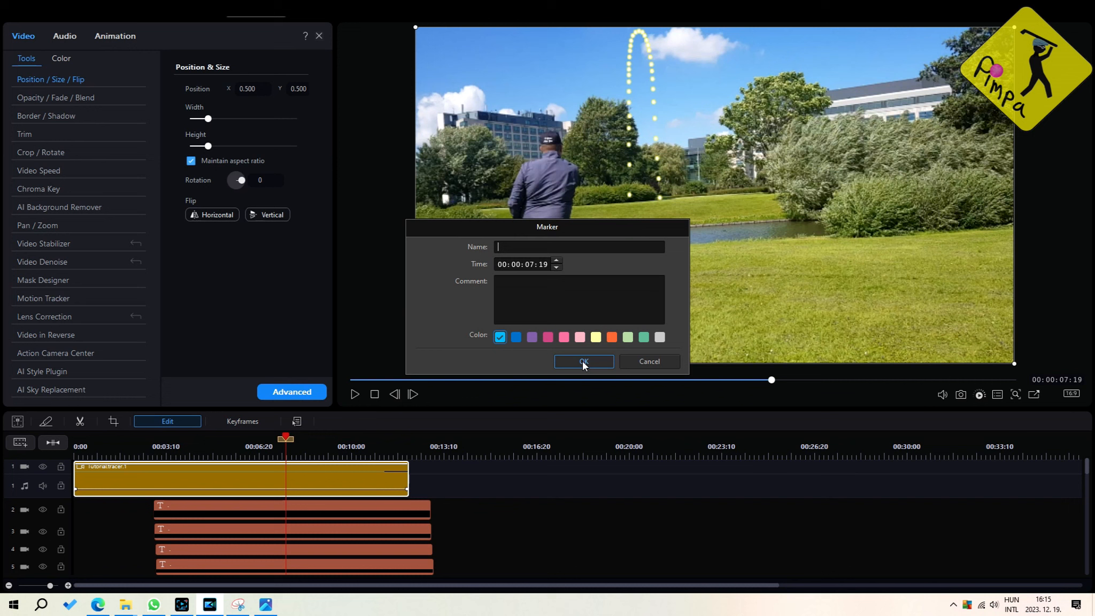
{"action": "left_click", "coordinate": [582, 361]}
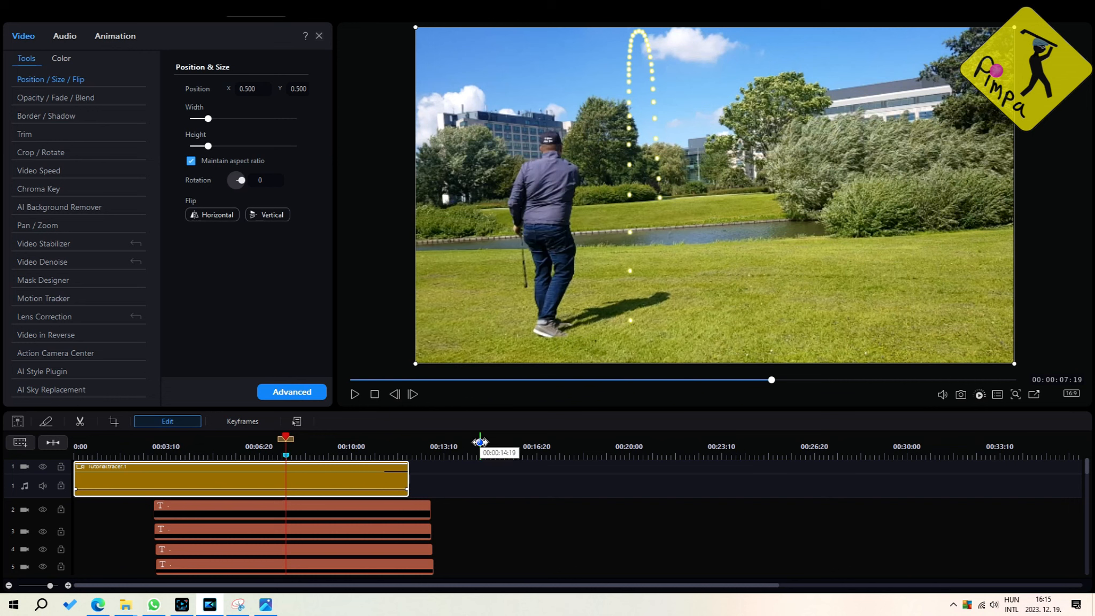
Trim the ends of the titles on tracks 2 and 3 back to the timeline marker at 00:00:07:19.
{"action": "left_click", "coordinate": [399, 508]}
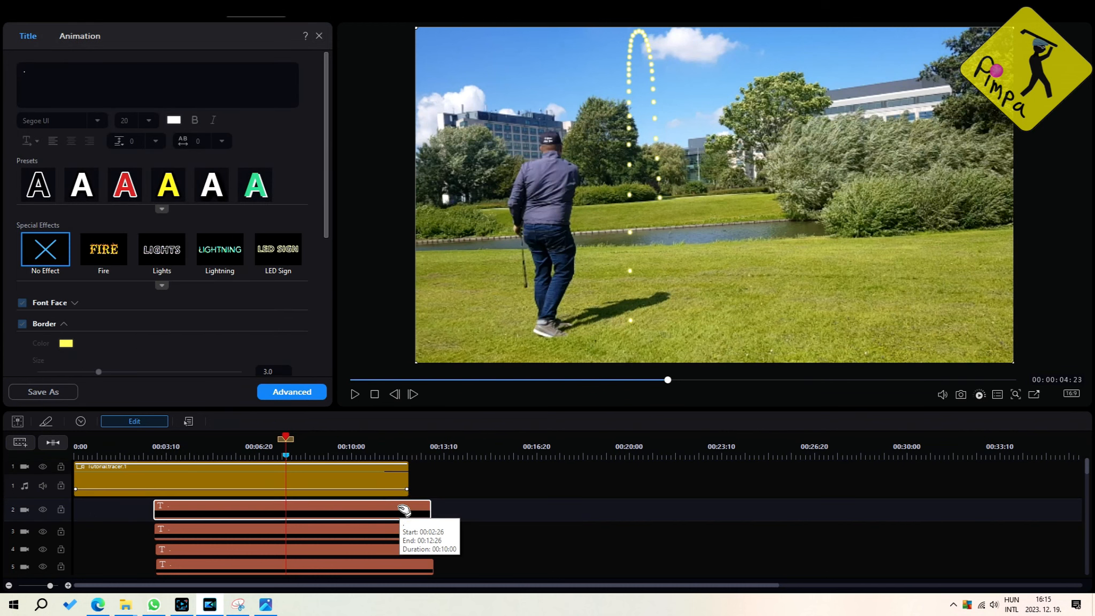
{"action": "left_click", "coordinate": [430, 512]}
{"action": "left_click_drag", "start_coordinate": [388, 516], "coordinate": [288, 510]}
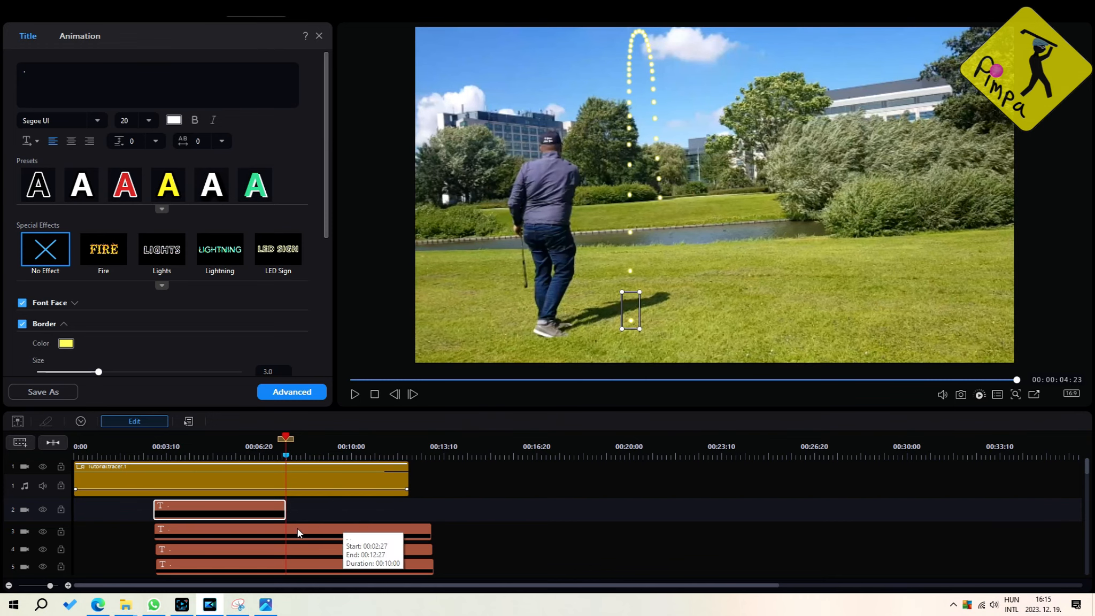
{"action": "left_click", "coordinate": [385, 531]}
{"action": "left_click_drag", "start_coordinate": [431, 534], "coordinate": [286, 539]}
Trim the ends of the remaining titles, from track 4 downward, back to the timeline marker at 00:00:07:19.
{"action": "left_click", "coordinate": [392, 551]}
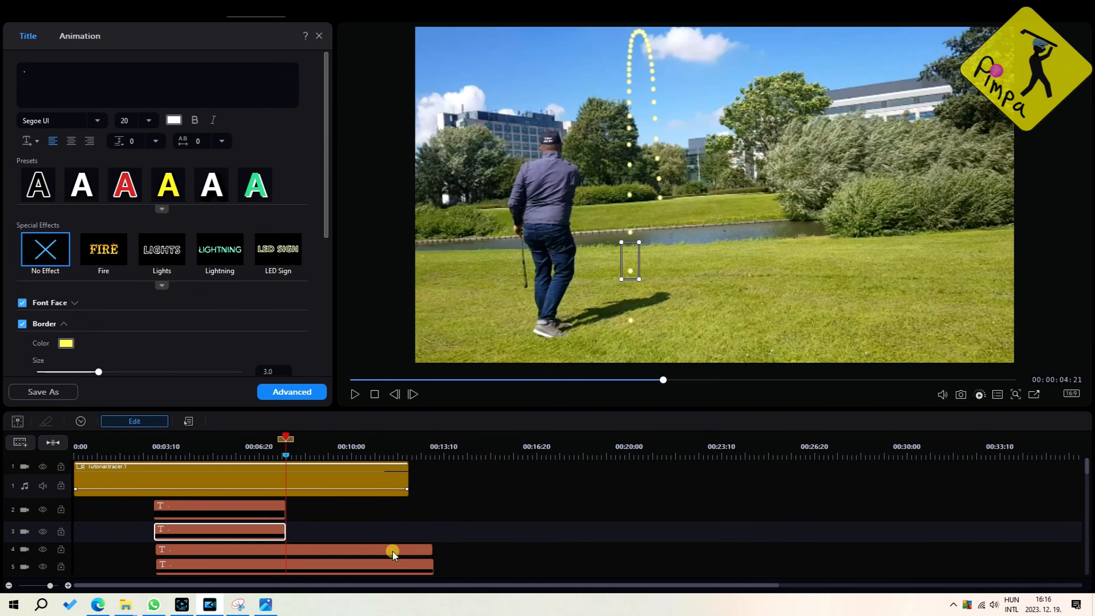
{"action": "left_click_drag", "start_coordinate": [432, 552], "coordinate": [282, 556]}
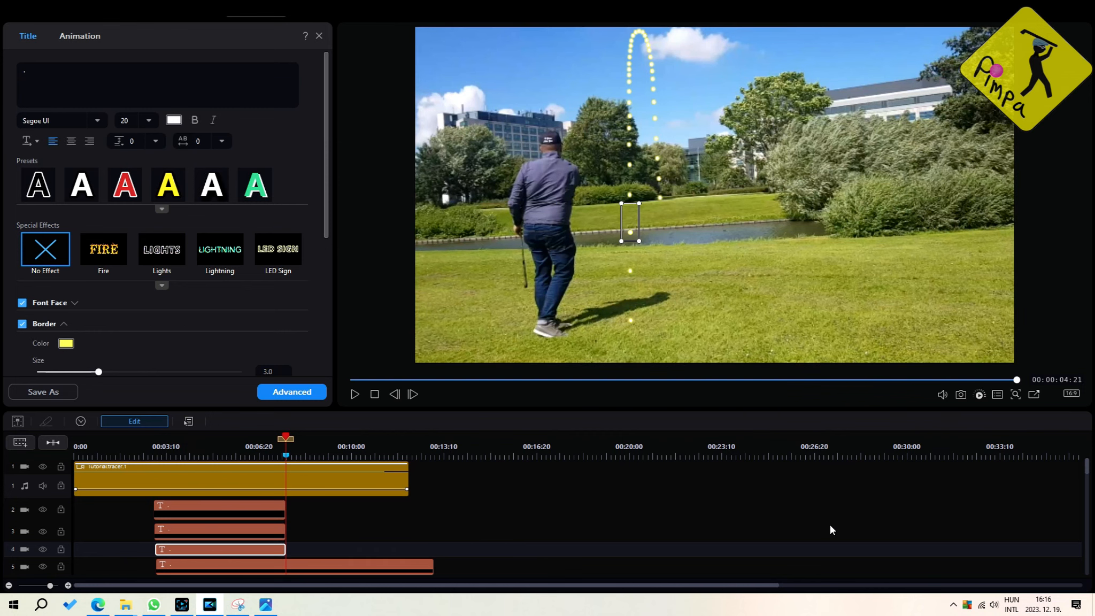
{"action": "left_click_drag", "start_coordinate": [1086, 472], "coordinate": [1088, 483]}
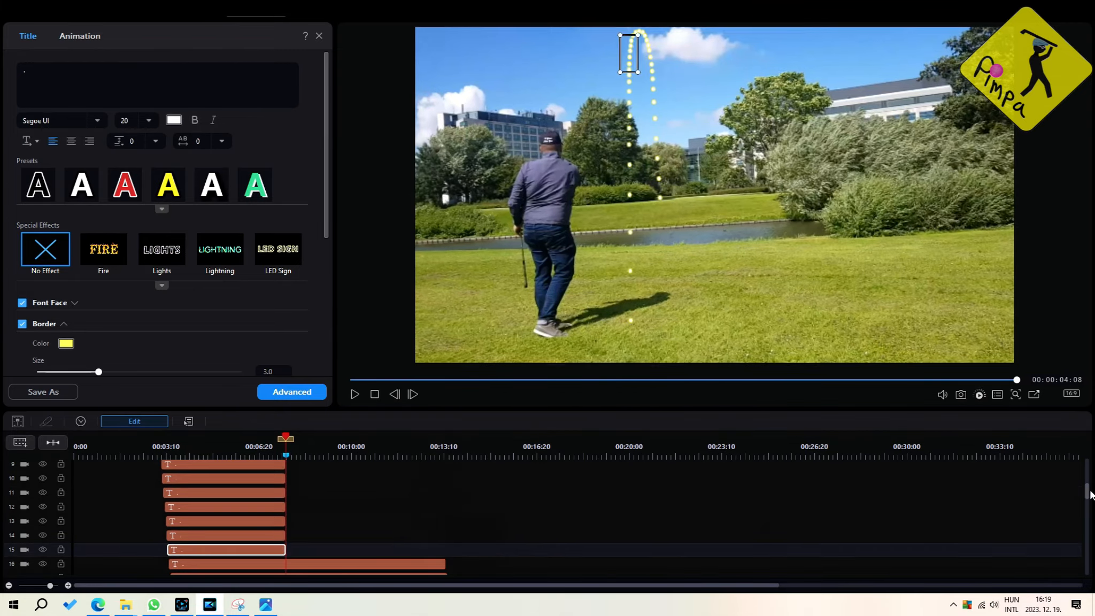
{"action": "left_click", "coordinate": [445, 526]}
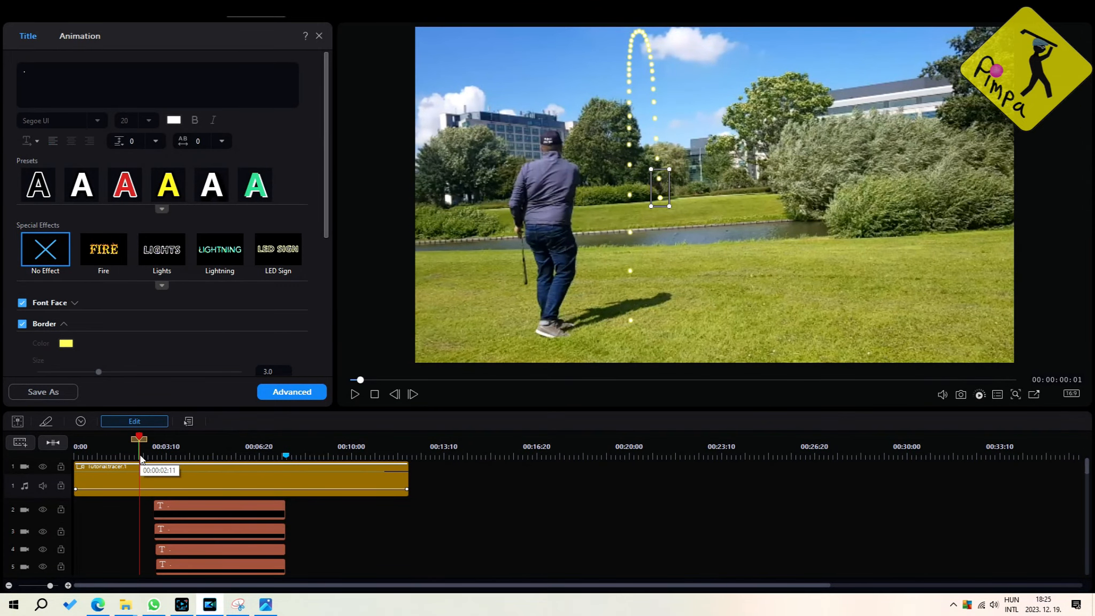
Play the video from just before the shot to review the trimmed tracer, and pause once all the dots have ended.
{"action": "left_click", "coordinate": [142, 458]}
{"action": "left_click", "coordinate": [352, 394]}
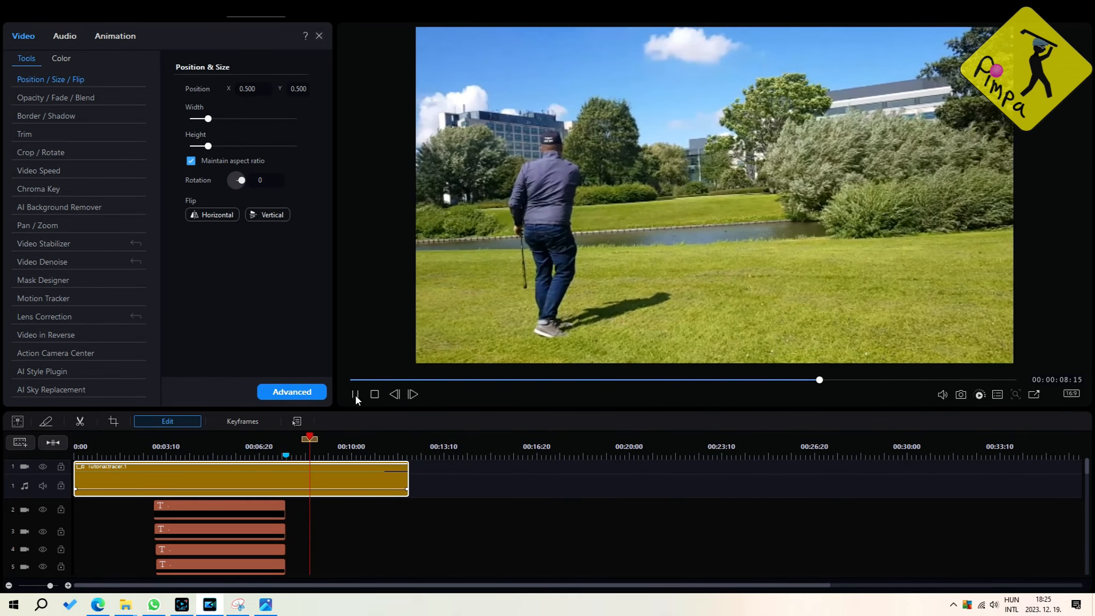
{"action": "left_click", "coordinate": [355, 394]}
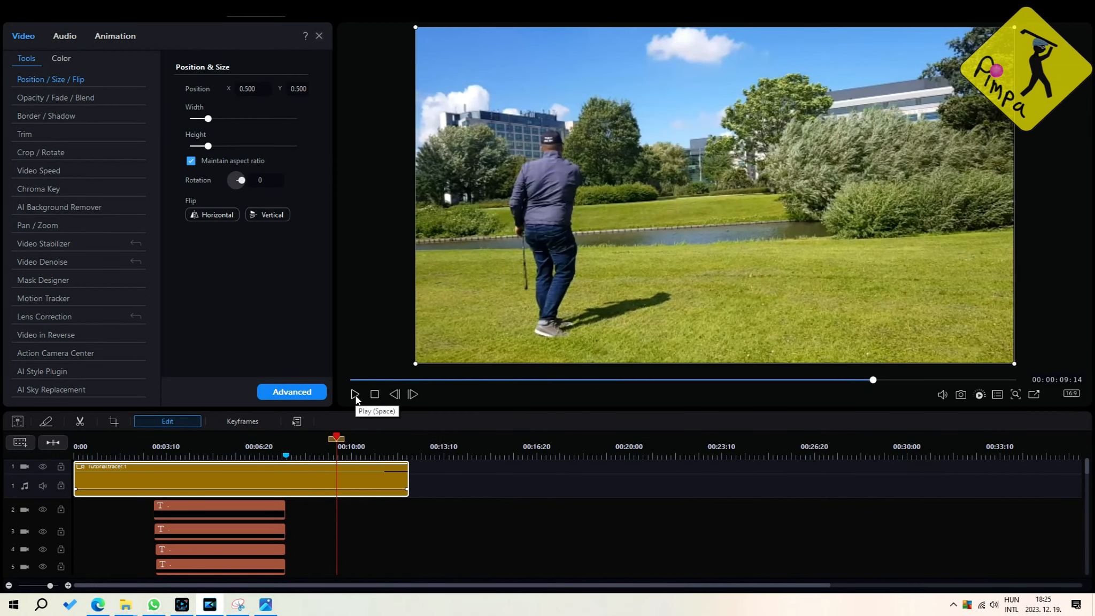
Set the duration of the track 2 title to 1 second.
{"action": "left_click", "coordinate": [208, 511]}
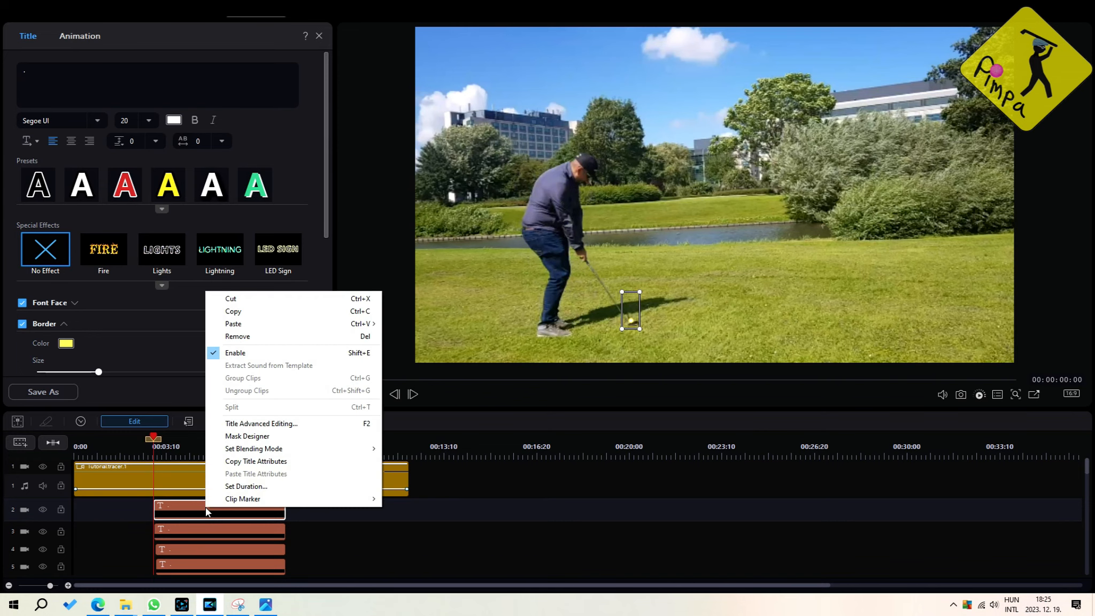
{"action": "left_click", "coordinate": [271, 486]}
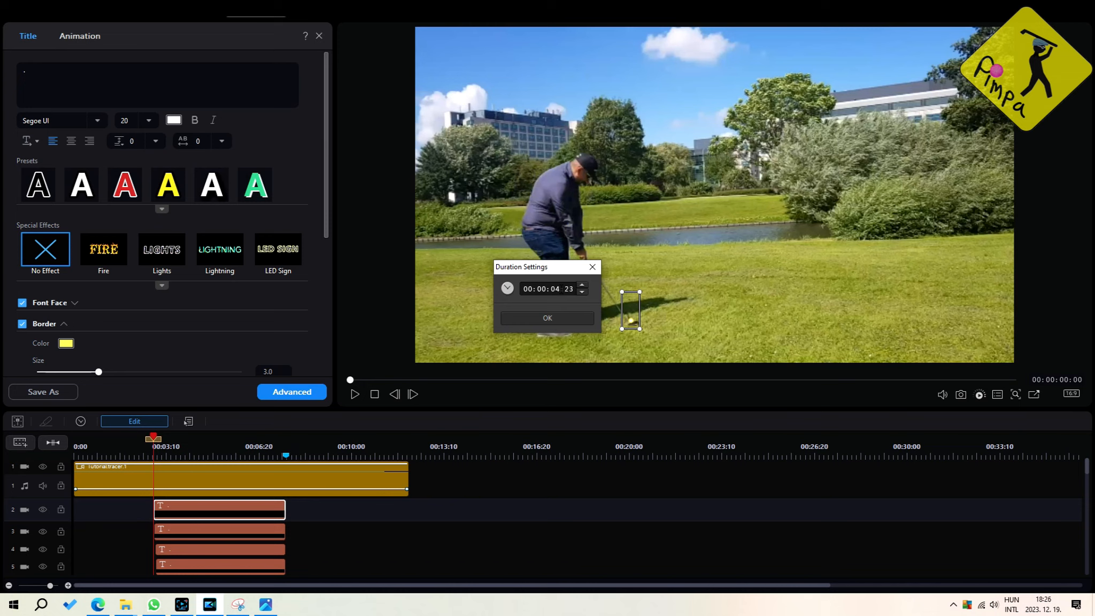
{"action": "left_click", "coordinate": [558, 289]}
{"action": "left_click", "coordinate": [568, 288]}
{"action": "left_click", "coordinate": [552, 318]}
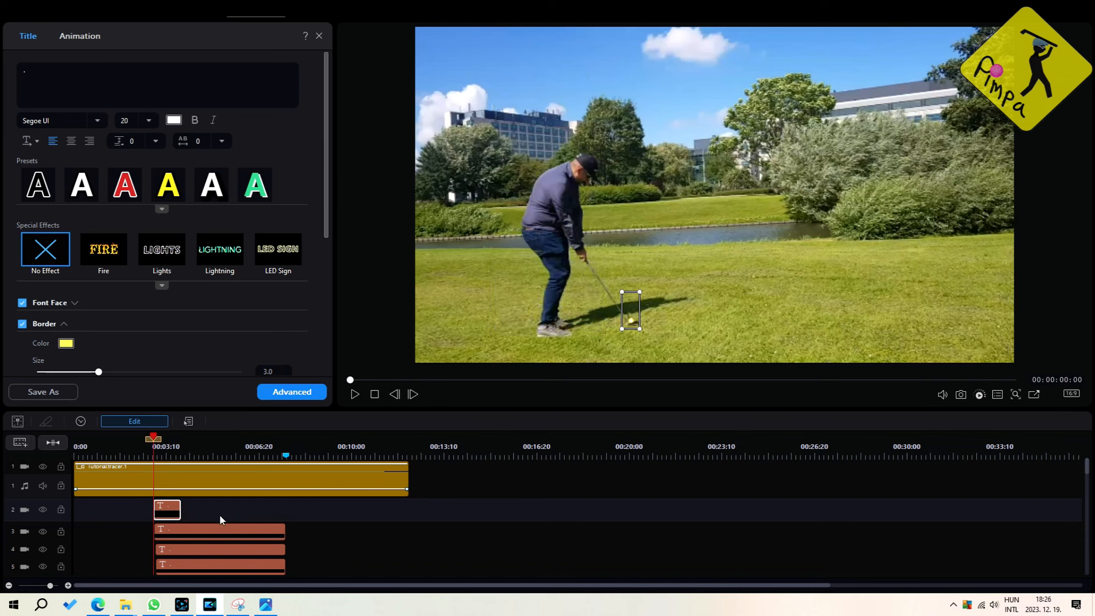
Set the duration of the track 3 title to 1 second.
{"action": "right_click", "coordinate": [196, 527]}
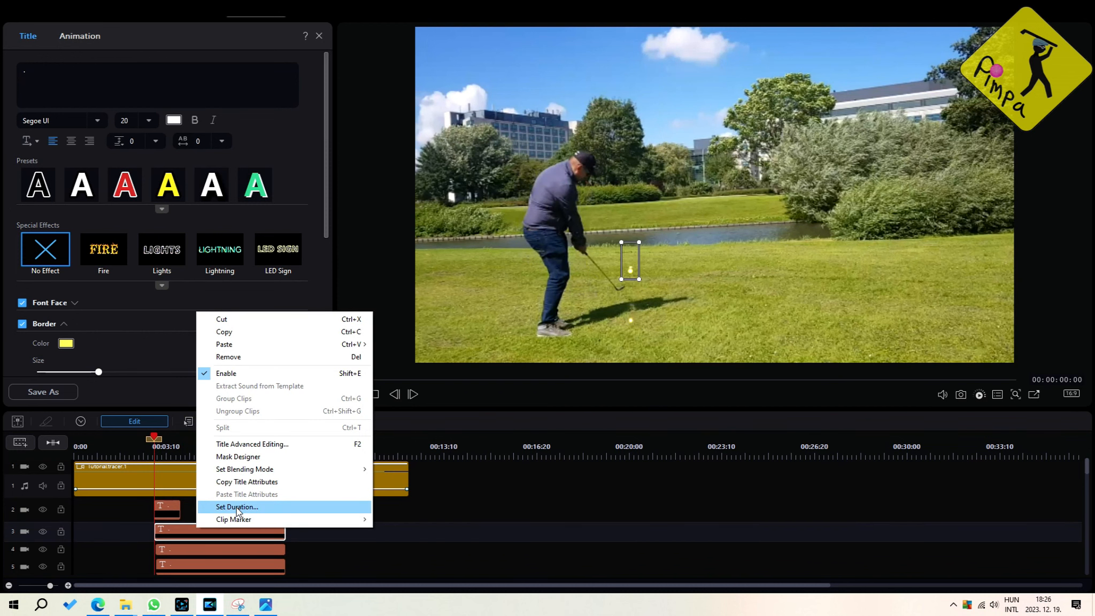
{"action": "left_click", "coordinate": [237, 510]}
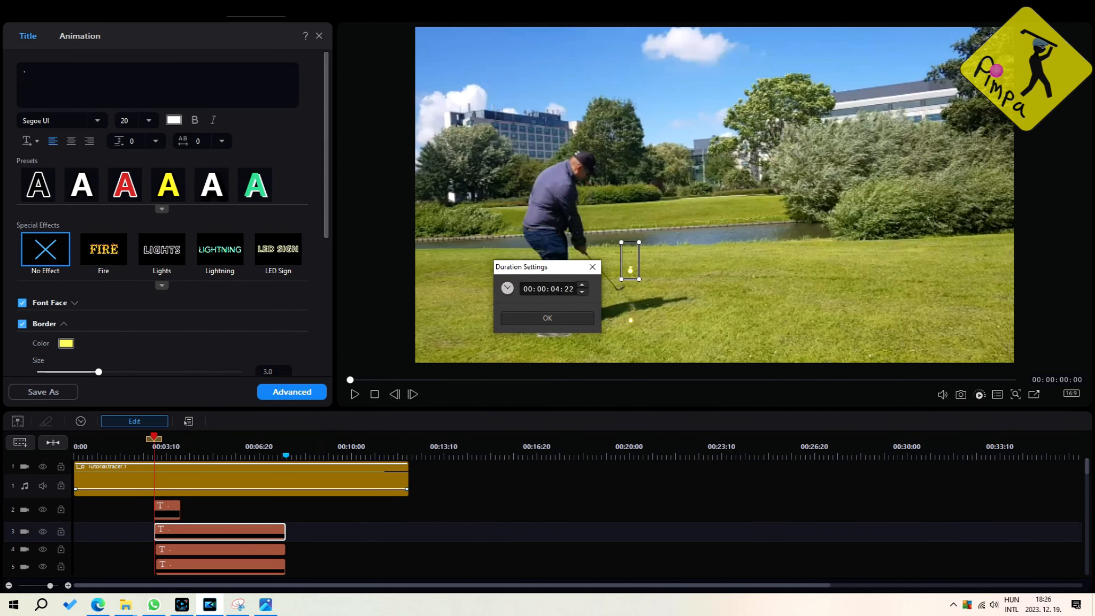
{"action": "left_click", "coordinate": [557, 289]}
{"action": "left_click", "coordinate": [569, 288]}
{"action": "left_click", "coordinate": [555, 322]}
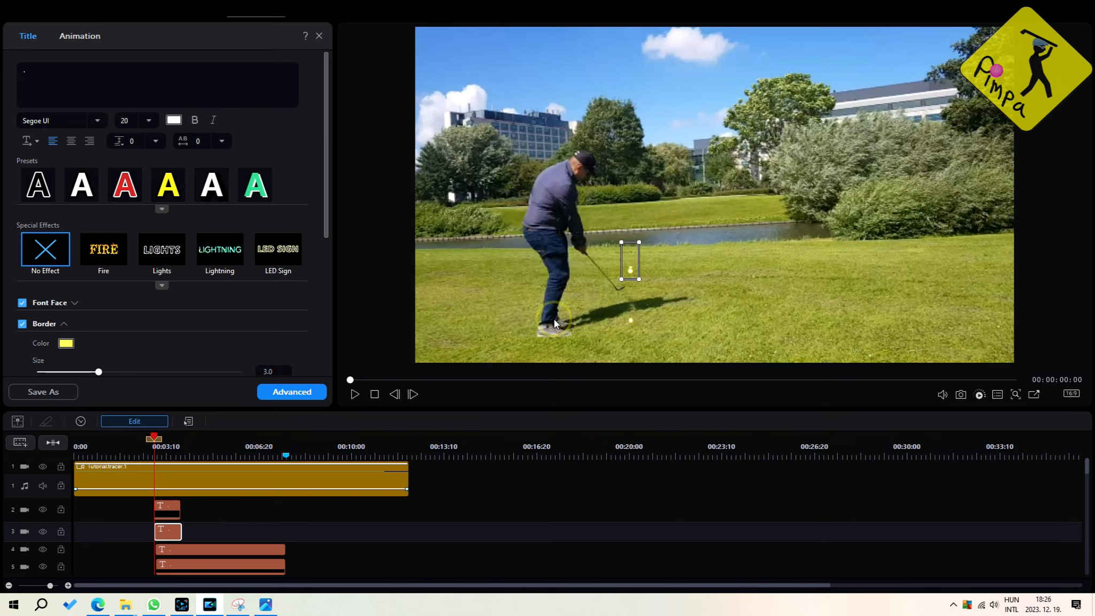
Set the durations of the titles on tracks 4 and 5 to 1 second each.
{"action": "right_click", "coordinate": [201, 551]}
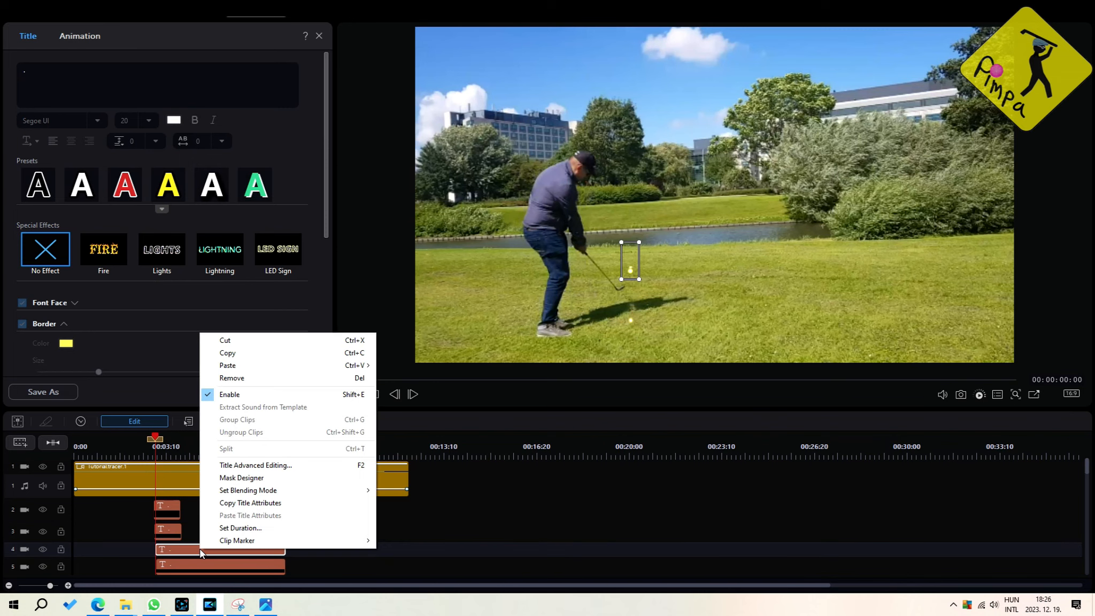
{"action": "left_click", "coordinate": [232, 528]}
{"action": "left_click", "coordinate": [562, 320]}
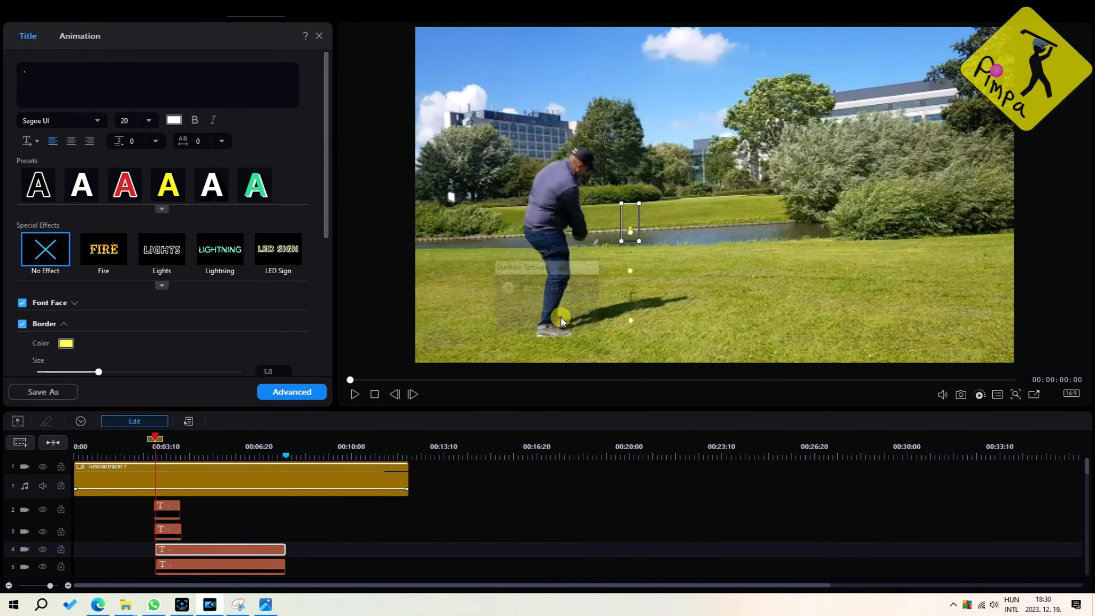
{"action": "scroll", "coordinate": [210, 479], "scroll_direction": "down", "scroll_amount": 2}
{"action": "right_click", "coordinate": [210, 479]}
{"action": "left_click", "coordinate": [240, 457]}
{"action": "left_click", "coordinate": [558, 289]}
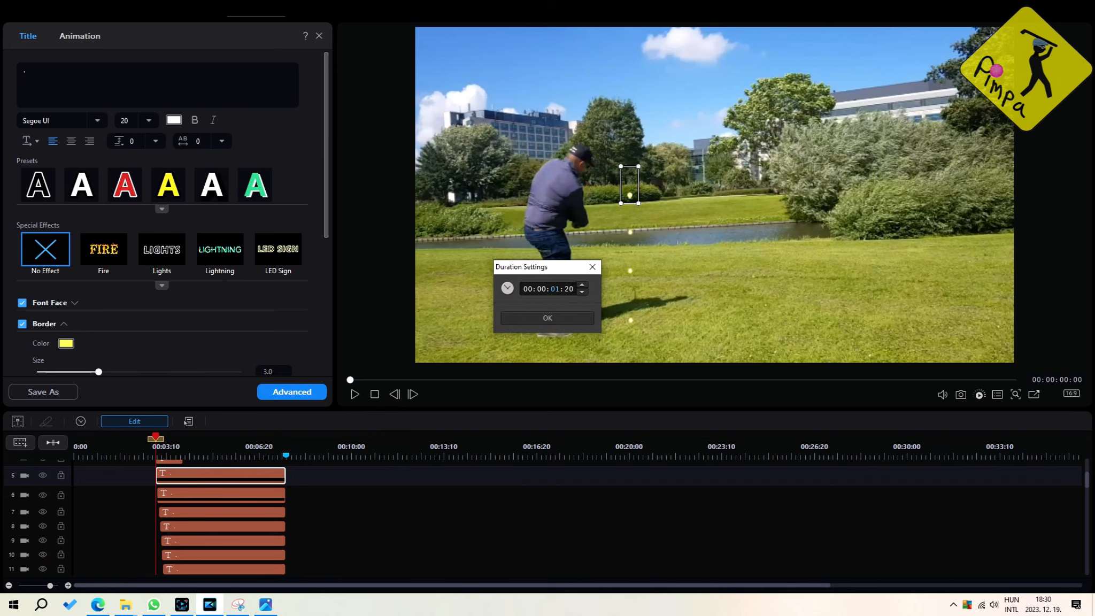
{"action": "left_click", "coordinate": [547, 318]}
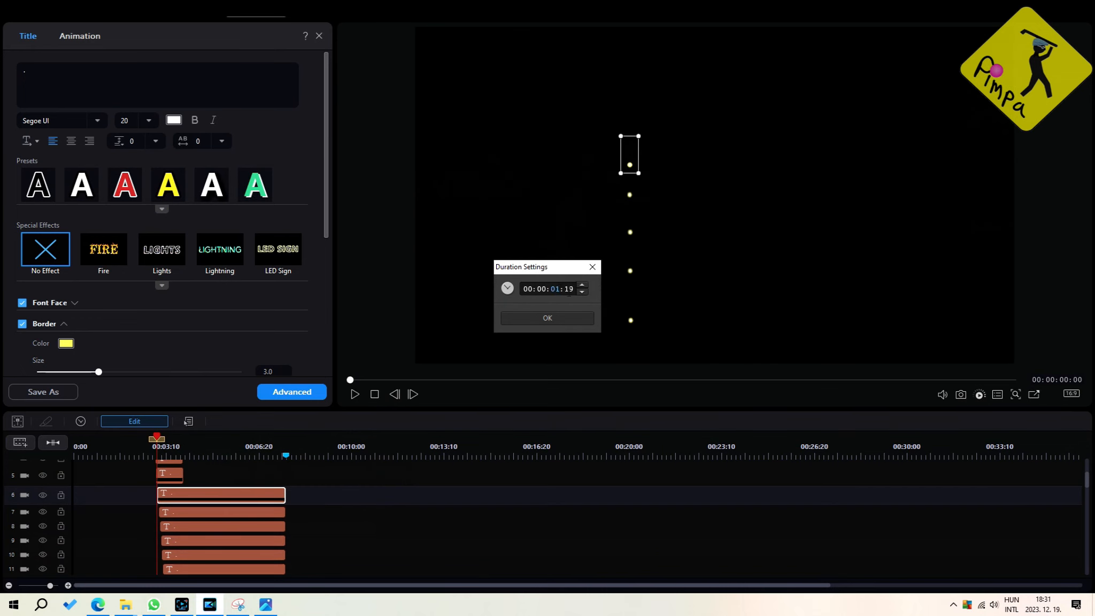
Set the durations of the titles on tracks 6 through 10 to 1 second each.
{"action": "key", "text": "Return"}
{"action": "left_click", "coordinate": [557, 289]}
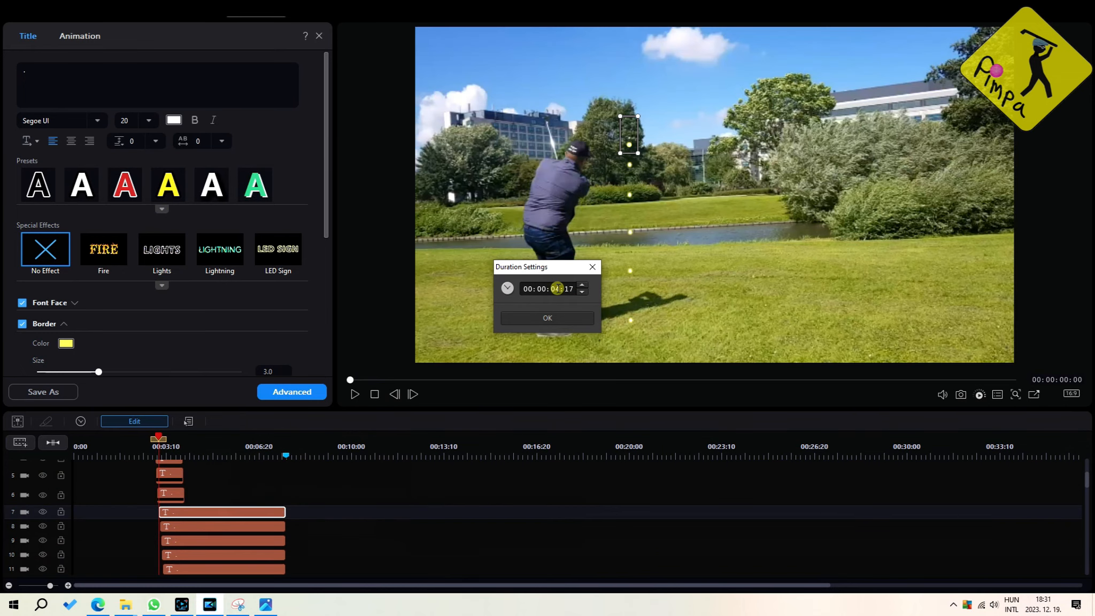
{"action": "key", "text": "Return"}
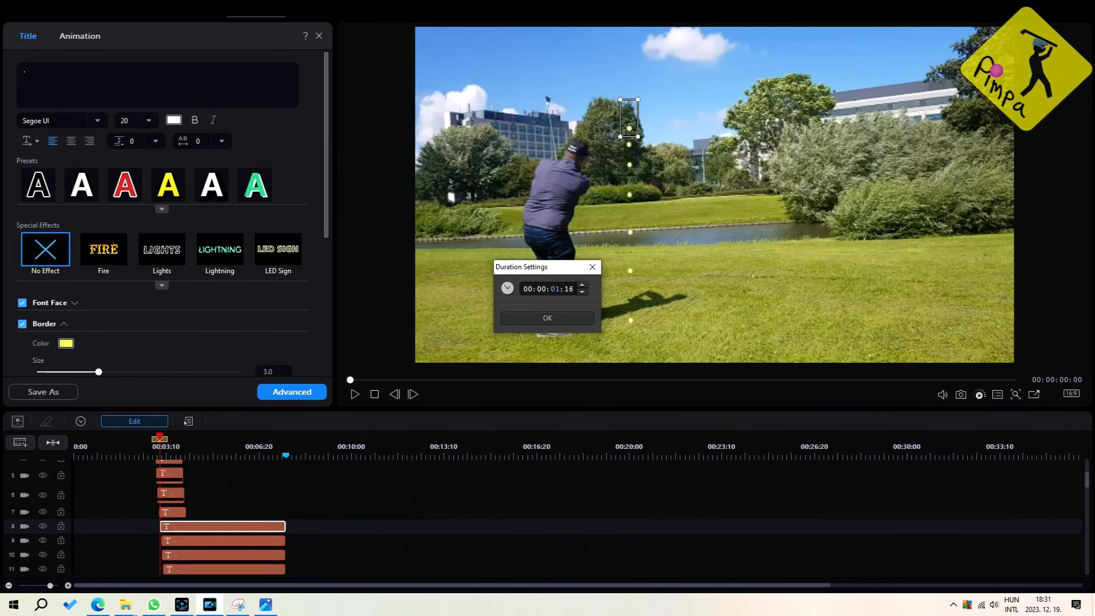
{"action": "key", "text": "Return"}
{"action": "right_click", "coordinate": [228, 540]}
{"action": "left_click", "coordinate": [232, 517]}
{"action": "left_click", "coordinate": [559, 321]}
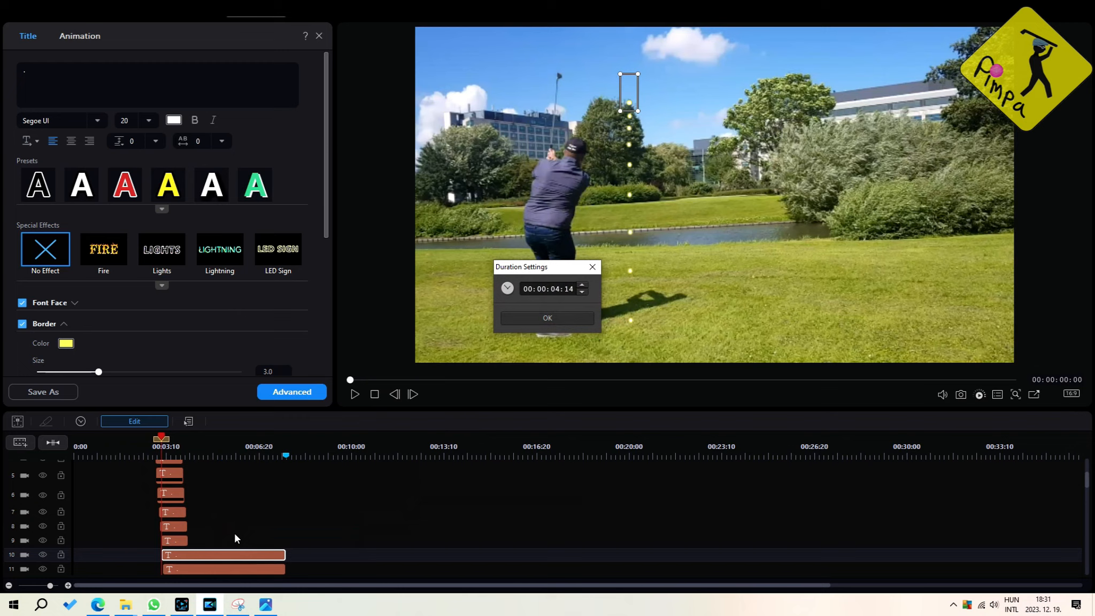
{"action": "key", "text": "Return"}
Set the durations of the titles on tracks 11 and 12 to 1 second each.
{"action": "scroll", "coordinate": [228, 481], "scroll_direction": "down", "scroll_amount": 2}
{"action": "right_click", "coordinate": [228, 477]}
{"action": "left_click", "coordinate": [231, 455]}
{"action": "left_click", "coordinate": [573, 291]}
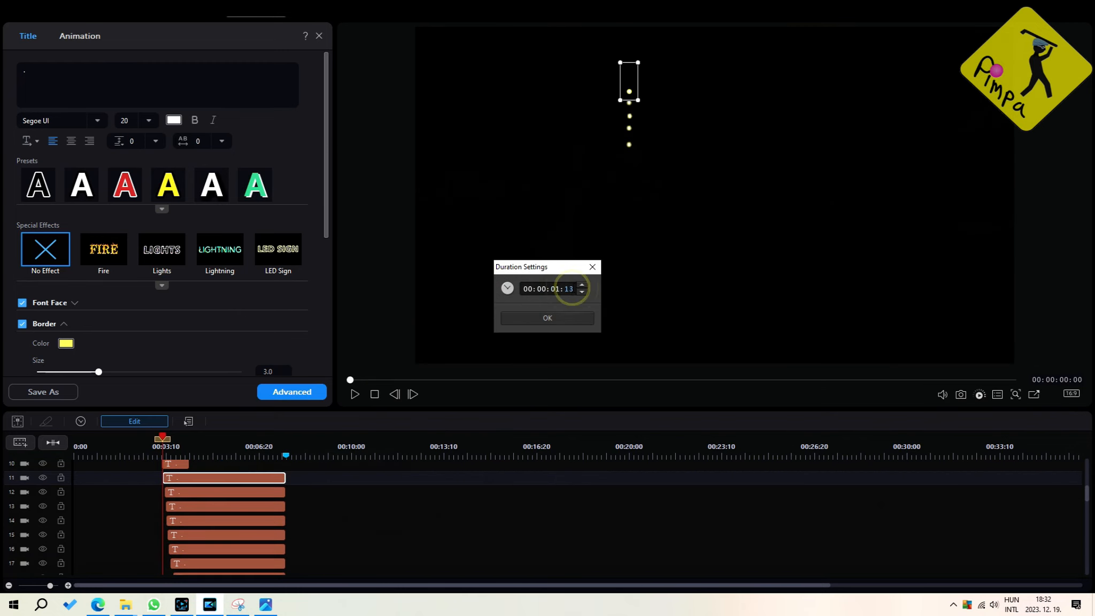
{"action": "key", "text": "Return"}
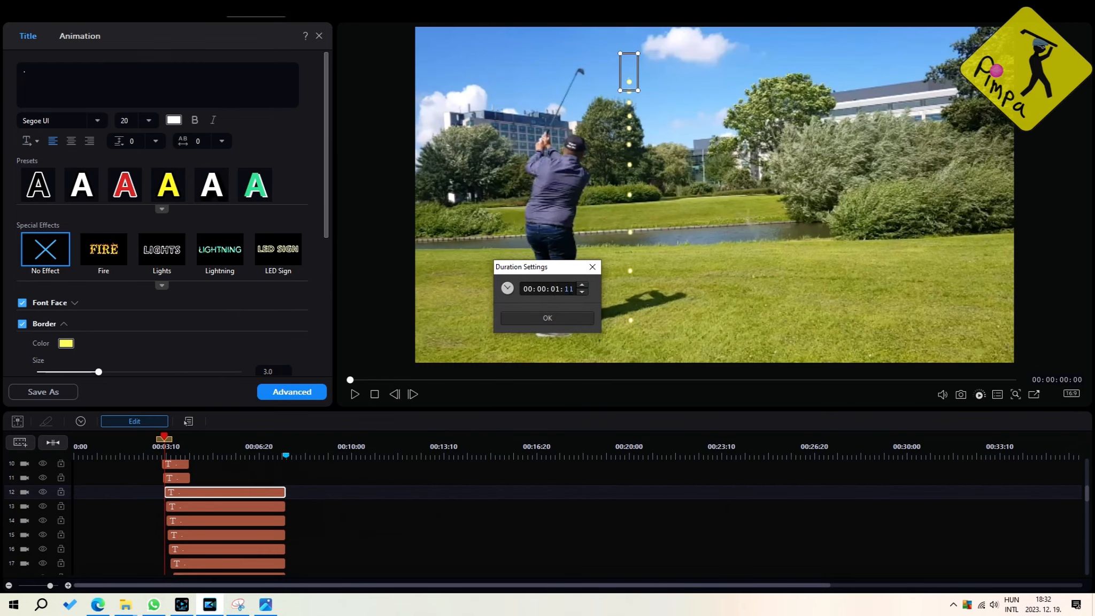
{"action": "key", "text": "Return"}
Set the durations of the titles on tracks 13, 14 and 15 to 1 second each.
{"action": "right_click", "coordinate": [227, 506]}
{"action": "left_click", "coordinate": [231, 484]}
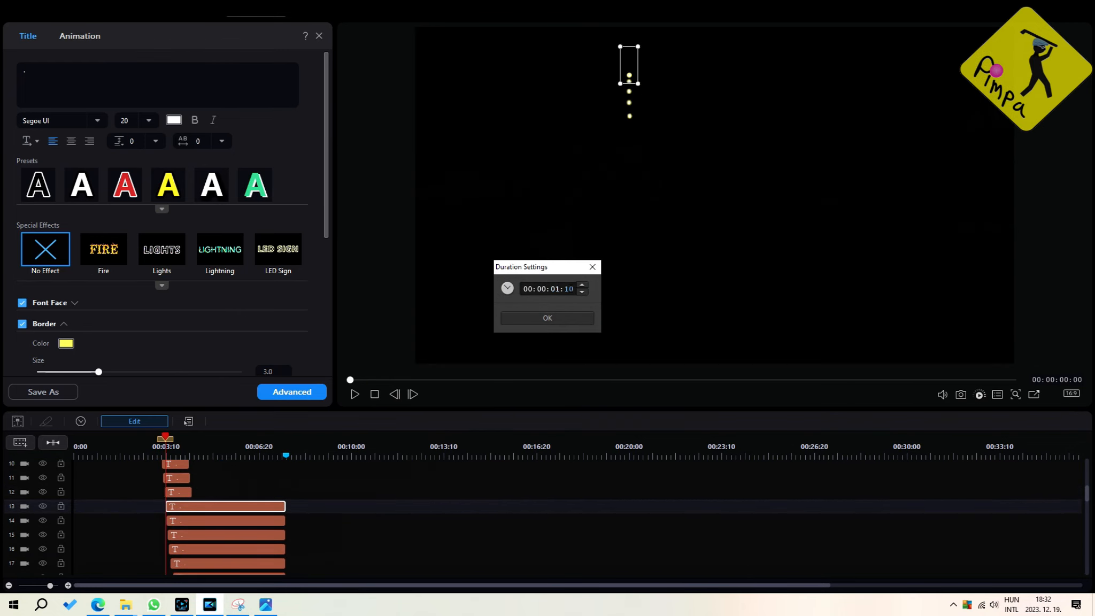
{"action": "key", "text": "Return"}
{"action": "right_click", "coordinate": [227, 520]}
{"action": "left_click", "coordinate": [231, 498]}
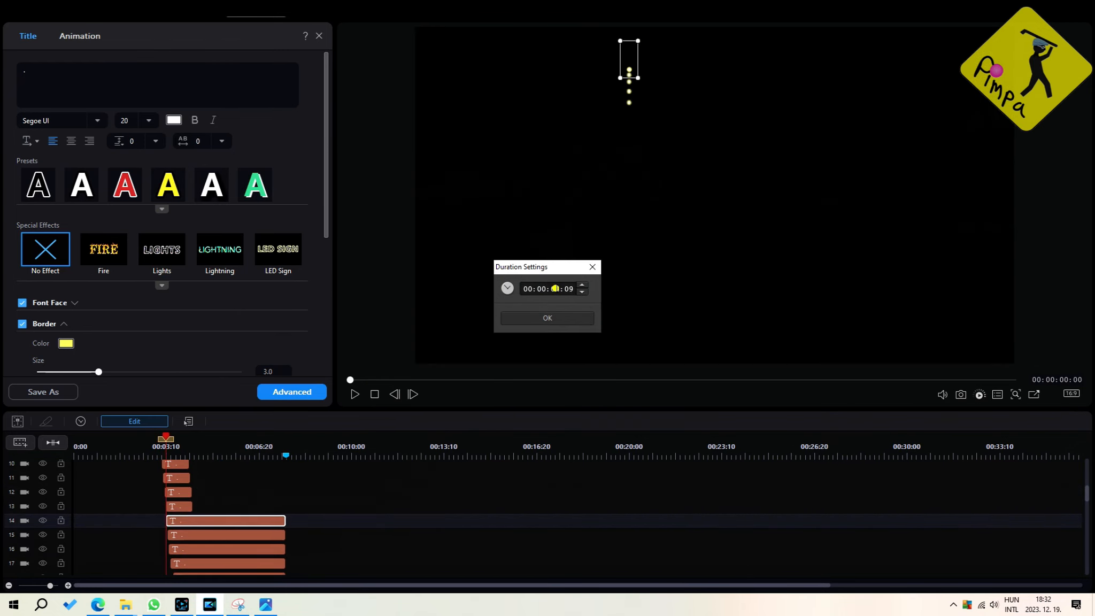
{"action": "key", "text": "Return"}
{"action": "right_click", "coordinate": [208, 536]}
{"action": "left_click", "coordinate": [212, 514]}
{"action": "key", "text": "Return"}
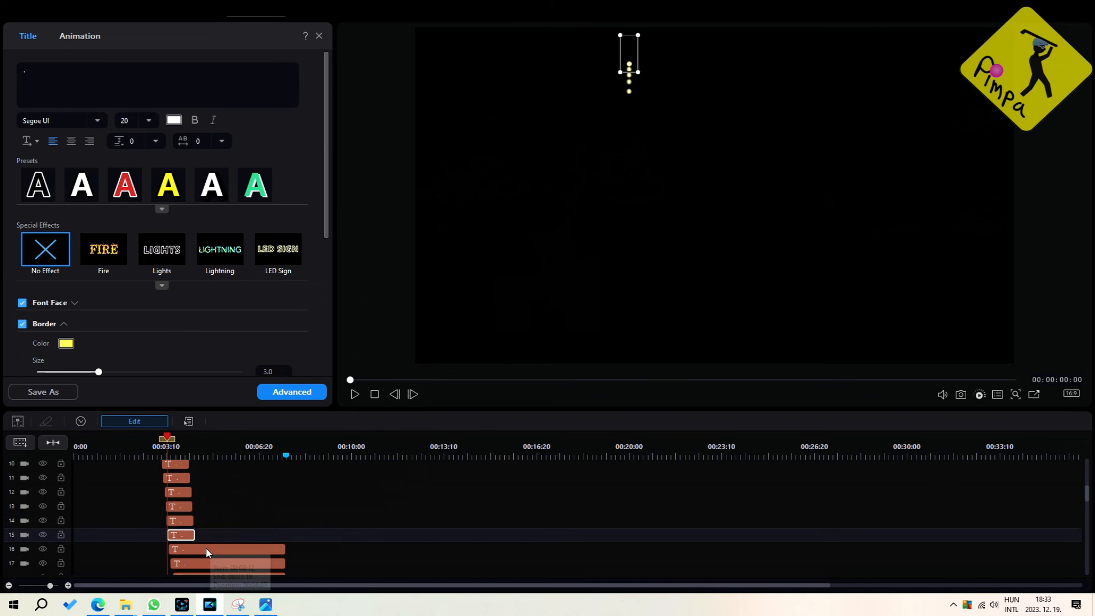
Set the durations of the titles on tracks 16 and 17 to 1 second each.
{"action": "right_click", "coordinate": [202, 549]}
{"action": "left_click", "coordinate": [206, 527]}
{"action": "left_click", "coordinate": [548, 318]}
{"action": "right_click", "coordinate": [227, 563]}
{"action": "left_click", "coordinate": [231, 540]}
{"action": "key", "text": "Return"}
Set the durations of the titles on tracks 18 and 19 to 1 second each.
{"action": "scroll", "coordinate": [230, 524], "scroll_direction": "down", "scroll_amount": 3}
{"action": "right_click", "coordinate": [228, 486]}
{"action": "left_click", "coordinate": [231, 462]}
{"action": "key", "text": "Return"}
{"action": "right_click", "coordinate": [227, 500]}
{"action": "left_click", "coordinate": [232, 477]}
{"action": "key", "text": "Return"}
Set the durations of the titles on tracks 20, 21 and 22 to 1 second each.
{"action": "right_click", "coordinate": [233, 515]}
{"action": "left_click", "coordinate": [256, 493]}
{"action": "left_click", "coordinate": [547, 318]}
{"action": "right_click", "coordinate": [239, 527]}
{"action": "left_click", "coordinate": [256, 507]}
{"action": "left_click", "coordinate": [547, 318]}
{"action": "right_click", "coordinate": [239, 542]}
{"action": "left_click", "coordinate": [257, 521]}
{"action": "left_click", "coordinate": [549, 318]}
Set the durations of the titles on tracks 23 and 24 to 1 second each.
{"action": "left_click_drag", "start_coordinate": [1086, 505], "coordinate": [1086, 517]}
{"action": "right_click", "coordinate": [224, 482]}
{"action": "left_click", "coordinate": [256, 459]}
{"action": "left_click", "coordinate": [556, 318]}
{"action": "right_click", "coordinate": [227, 495]}
{"action": "left_click", "coordinate": [257, 474]}
{"action": "left_click", "coordinate": [547, 318]}
Set the durations of the titles on tracks 25, 26 and 27 to 1 second each.
{"action": "right_click", "coordinate": [224, 511]}
{"action": "left_click", "coordinate": [244, 494]}
{"action": "left_click", "coordinate": [547, 317]}
{"action": "right_click", "coordinate": [227, 526]}
{"action": "left_click", "coordinate": [246, 509]}
{"action": "left_click", "coordinate": [550, 317]}
{"action": "right_click", "coordinate": [227, 539]}
{"action": "left_click", "coordinate": [245, 523]}
{"action": "left_click", "coordinate": [548, 317]}
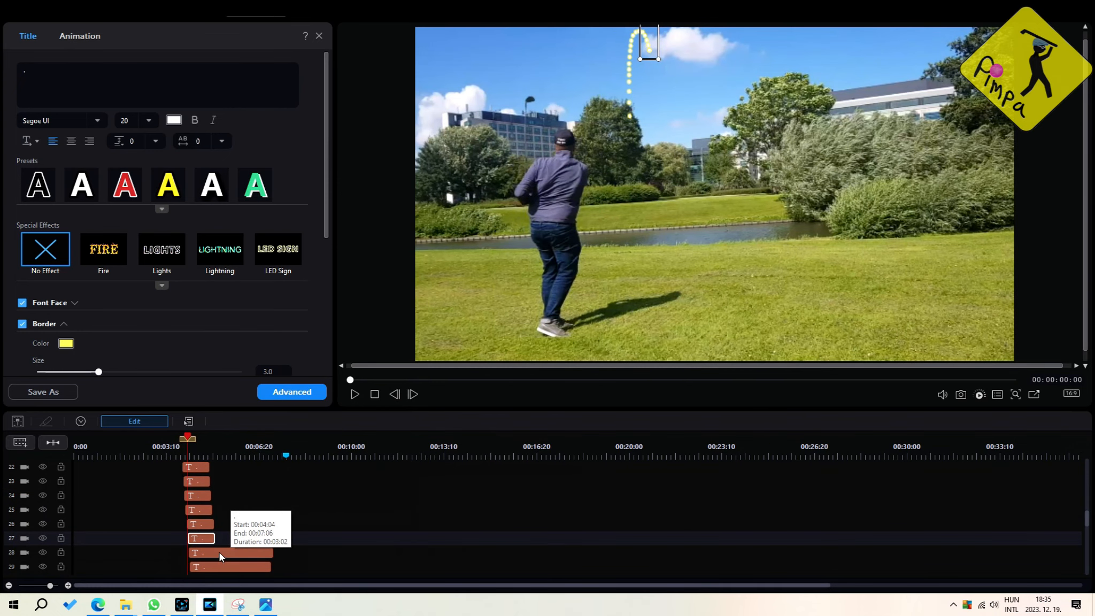
Set the durations of the titles on tracks 28 and 29 to 1 second each.
{"action": "right_click", "coordinate": [228, 554]}
{"action": "left_click", "coordinate": [245, 538]}
{"action": "left_click", "coordinate": [547, 318]}
{"action": "right_click", "coordinate": [230, 570]}
{"action": "left_click", "coordinate": [247, 553]}
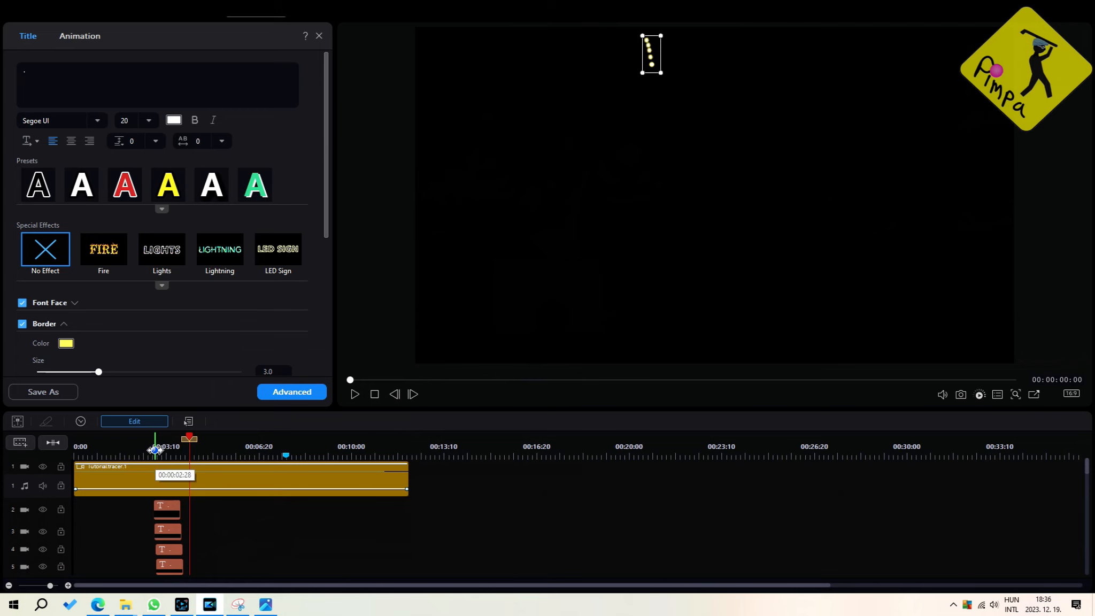
Move the playhead to just before the first title and play the video to review the shortened tracer dots.
{"action": "left_click_drag", "start_coordinate": [151, 446], "coordinate": [132, 451]}
{"action": "left_click", "coordinate": [135, 476]}
{"action": "left_click", "coordinate": [356, 394]}
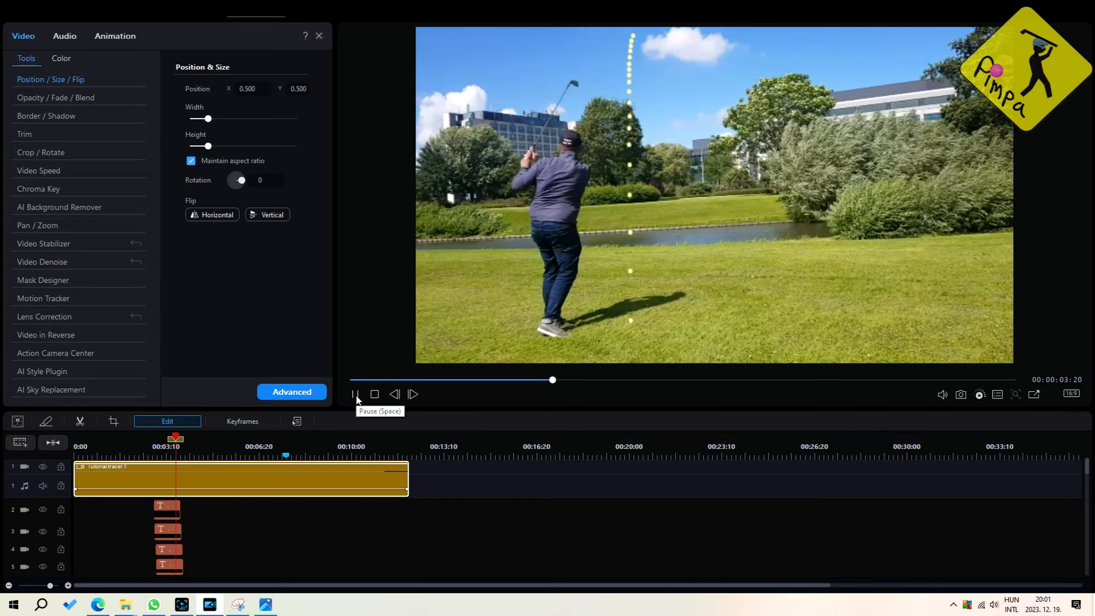